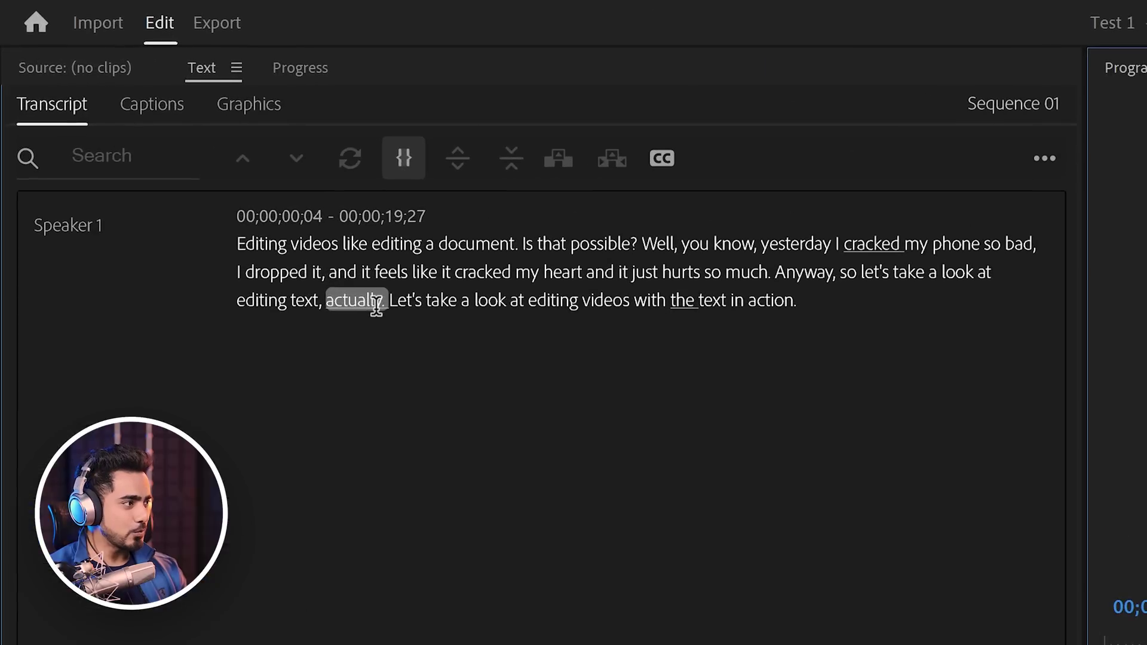
# Step: Select the transcript passage from "Well, you know" through "editing text, actually." and delete it
pyautogui.moveTo(192, 180); pyautogui.dragTo(322, 155)
pyautogui.moveTo(643, 251); pyautogui.dragTo(651, 242)
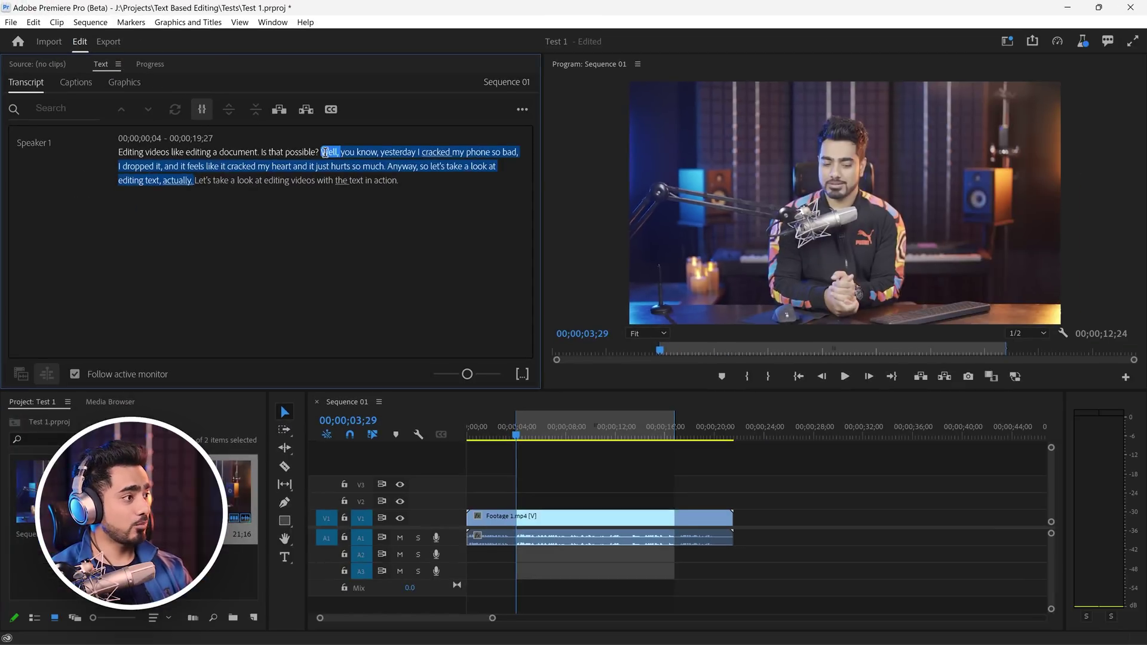
pyautogui.press('Delete')
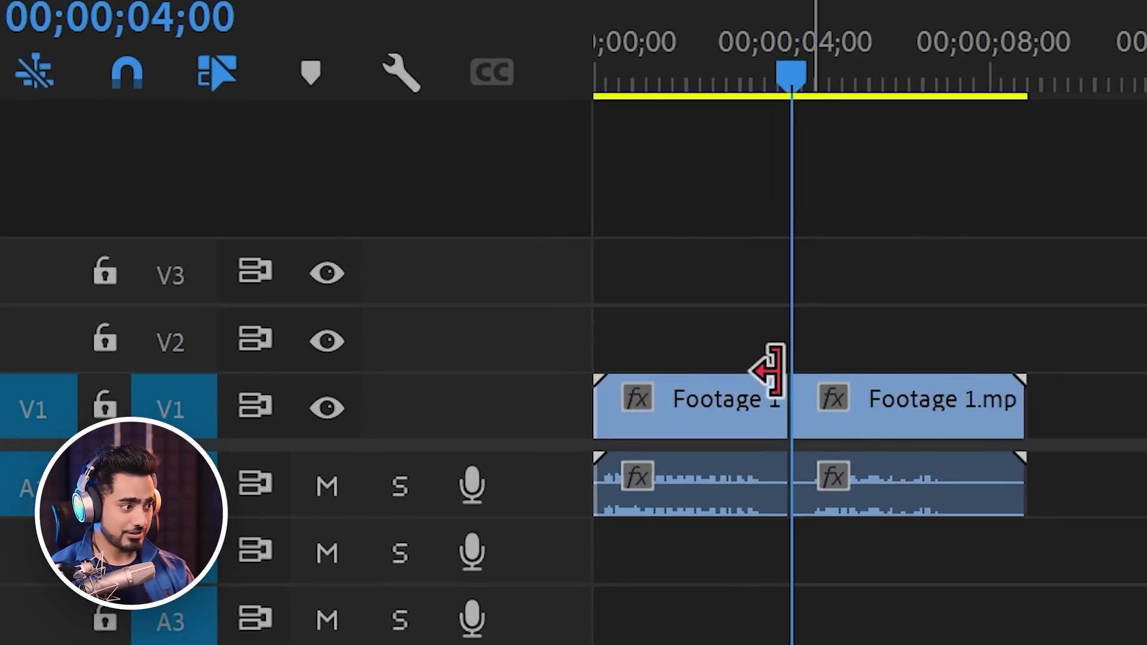
# Step: Scrub the timeline playhead back to 3;03, just before the cut
pyautogui.click(526, 431)
pyautogui.moveTo(825, 50); pyautogui.dragTo(752, 60)
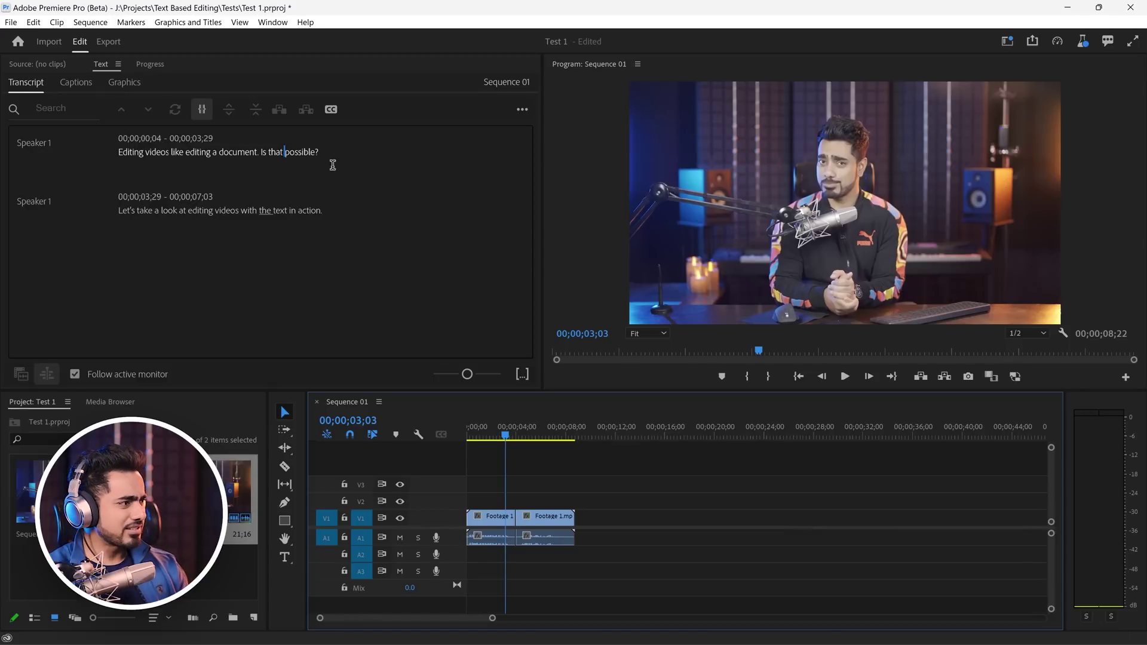
pyautogui.click(227, 199)
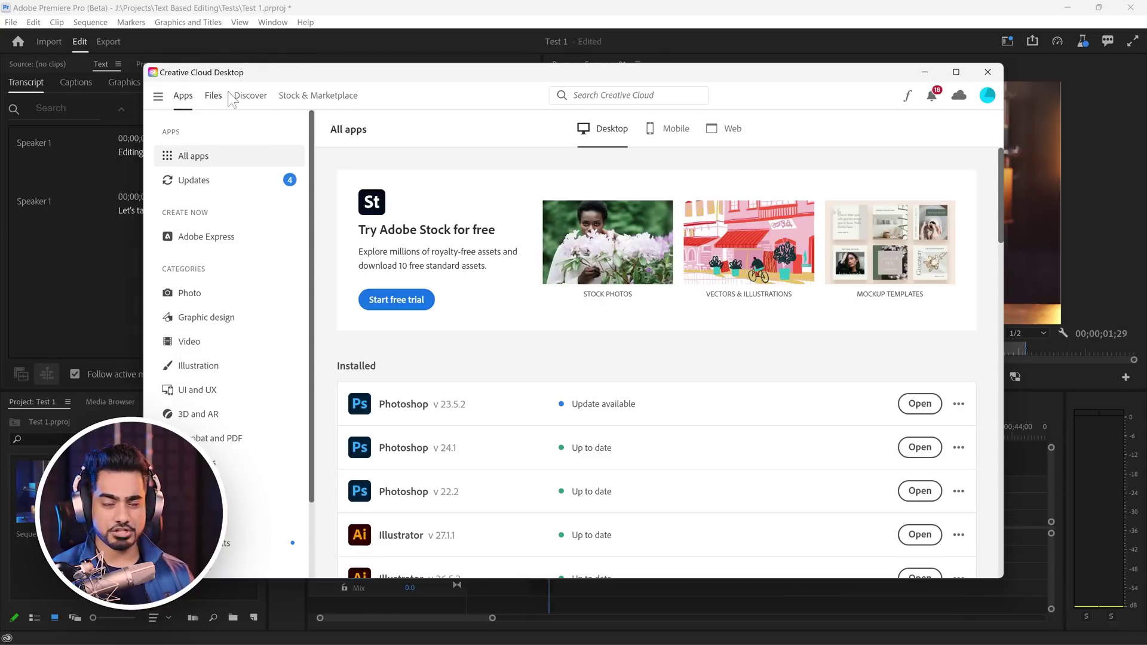
# Step: Show Beta apps in Creative Cloud Desktop and browse the installed and available betas
pyautogui.scroll(-3, 182, 332)
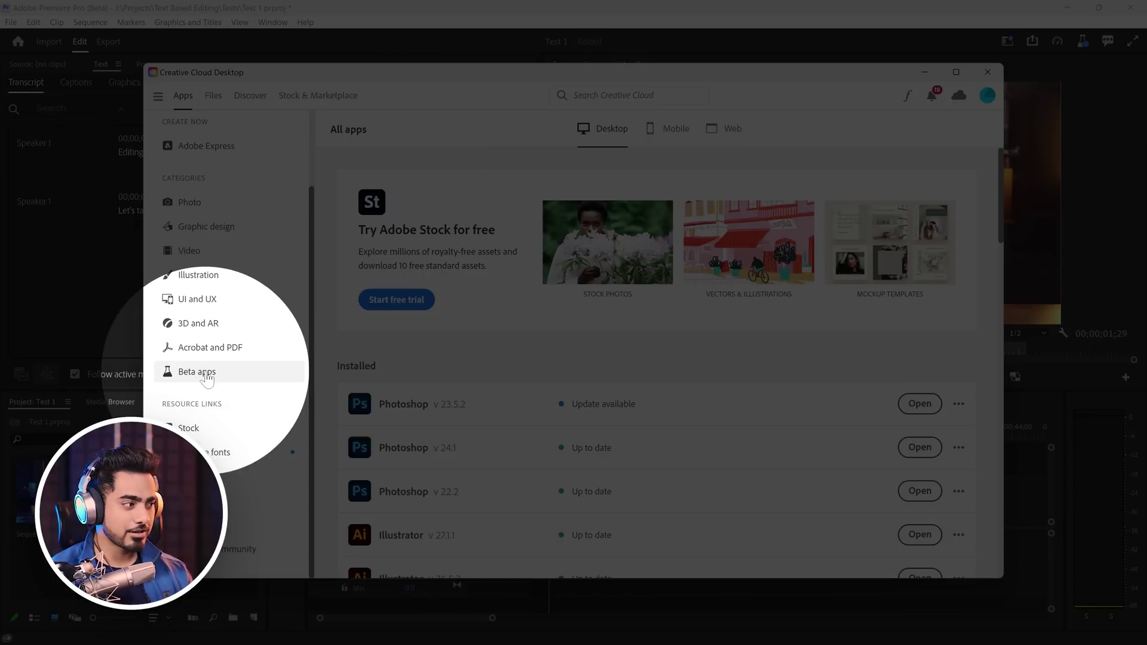
pyautogui.click(206, 373)
pyautogui.scroll(-4, 406, 412)
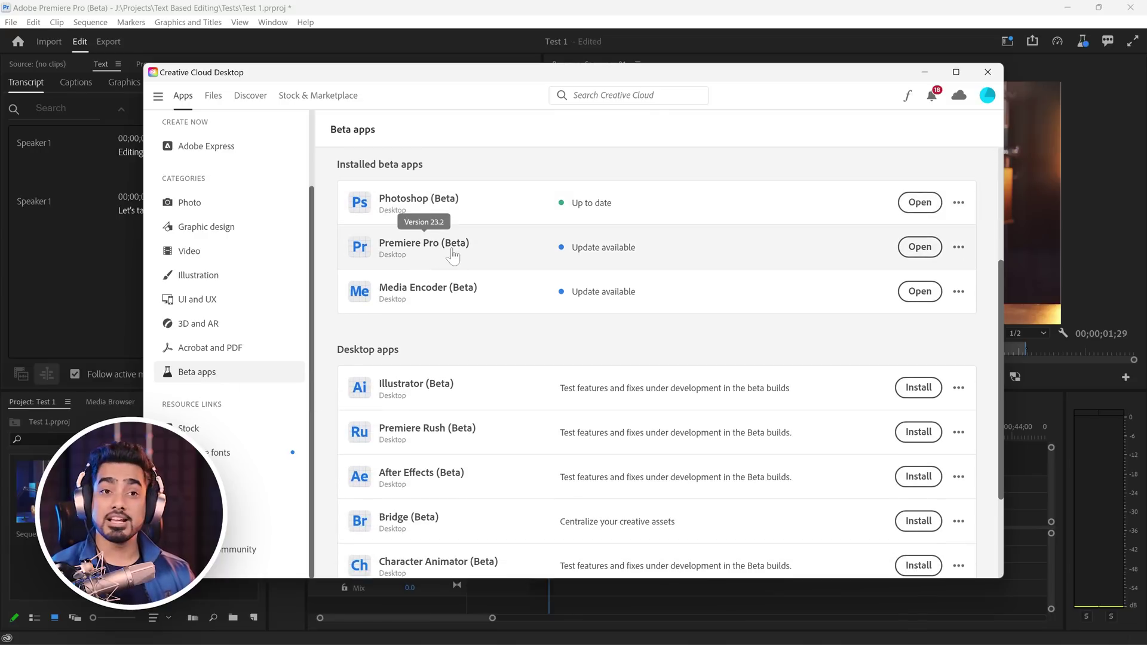
pyautogui.scroll(-1, 657, 270)
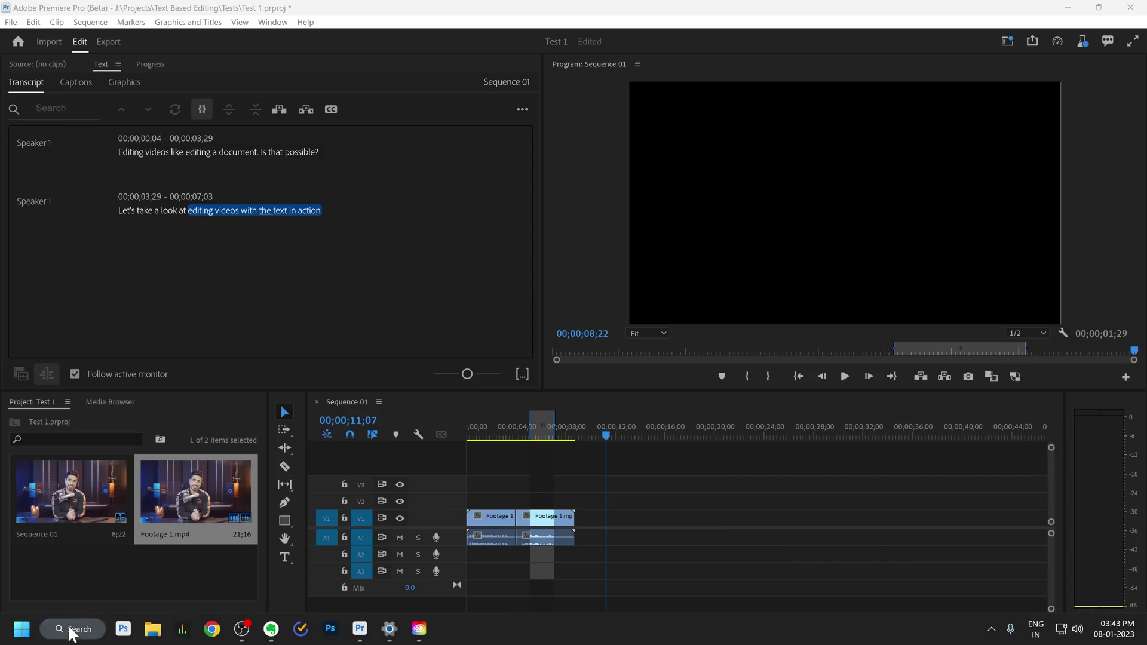
# Step: Search Windows for "premiere" to launch Premiere Pro (Beta)
pyautogui.click(72, 629)
pyautogui.write('premiere')
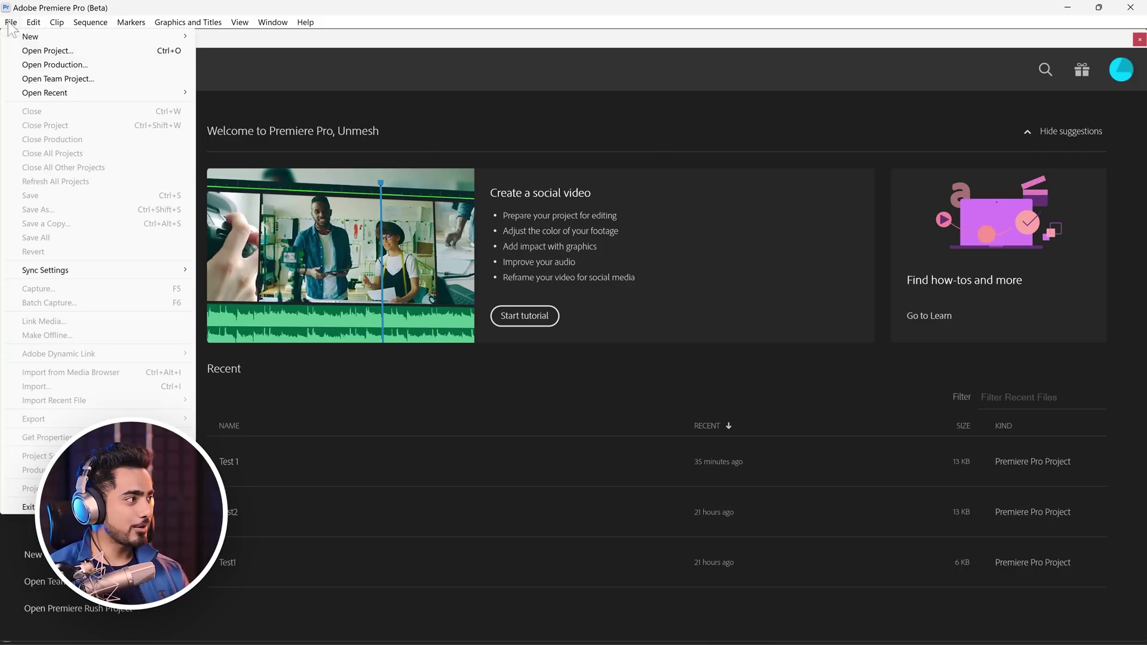
# Step: Start a new project named Test A and select Footage 2 for it
pyautogui.moveTo(35, 36)
pyautogui.click(399, 39)
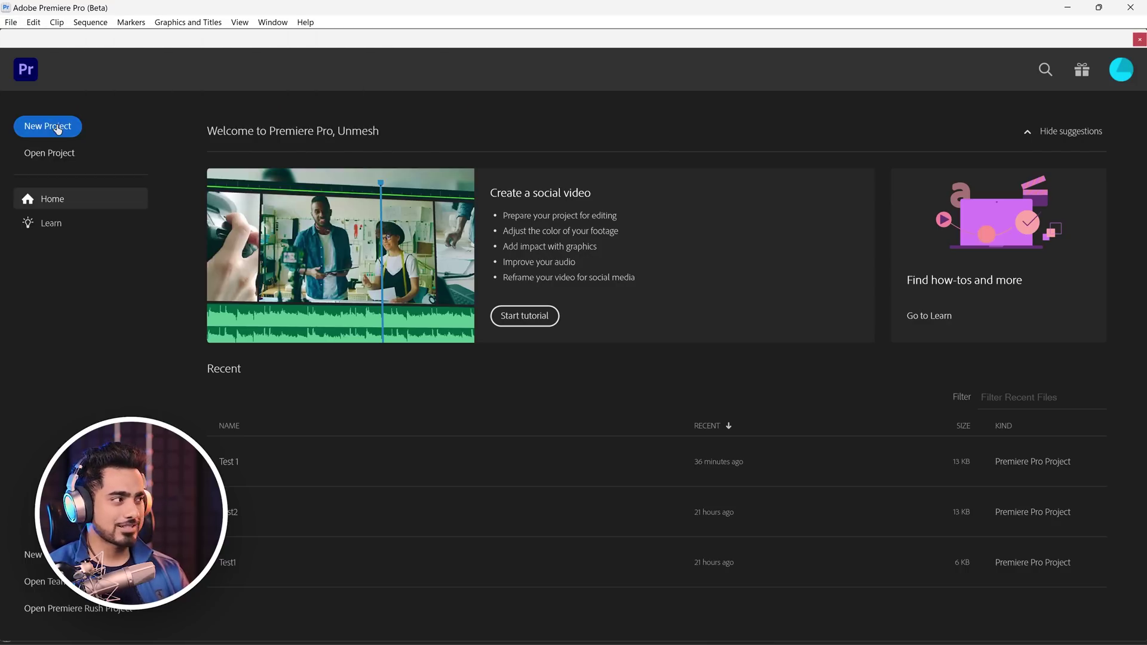
pyautogui.click(58, 127)
pyautogui.write('Test A')
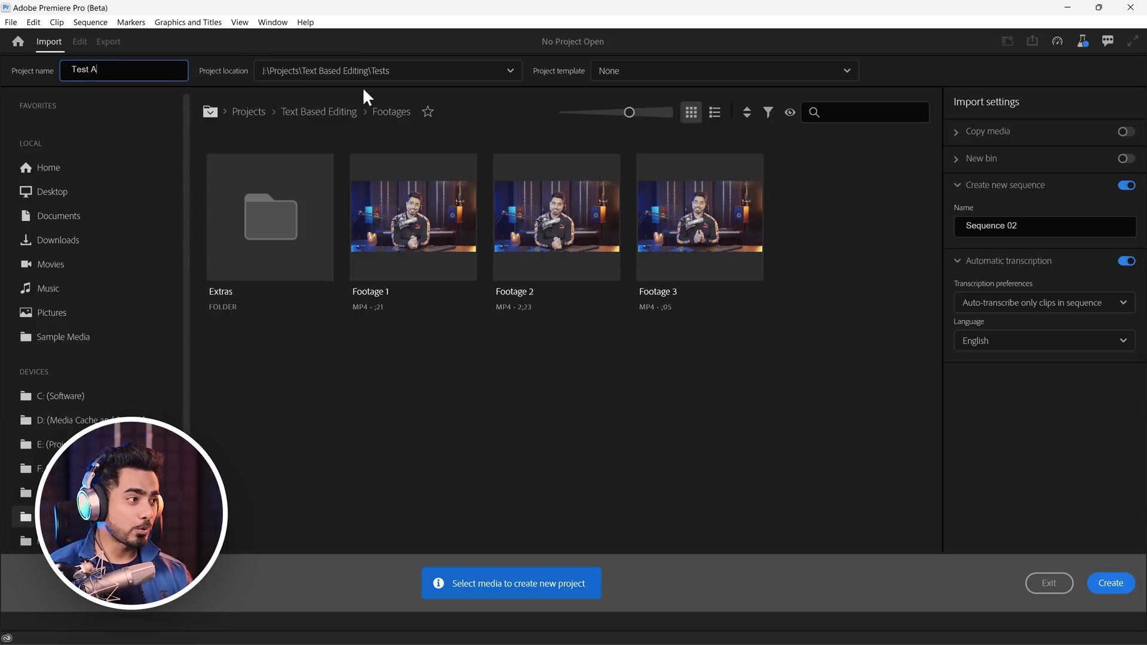
pyautogui.click(517, 178)
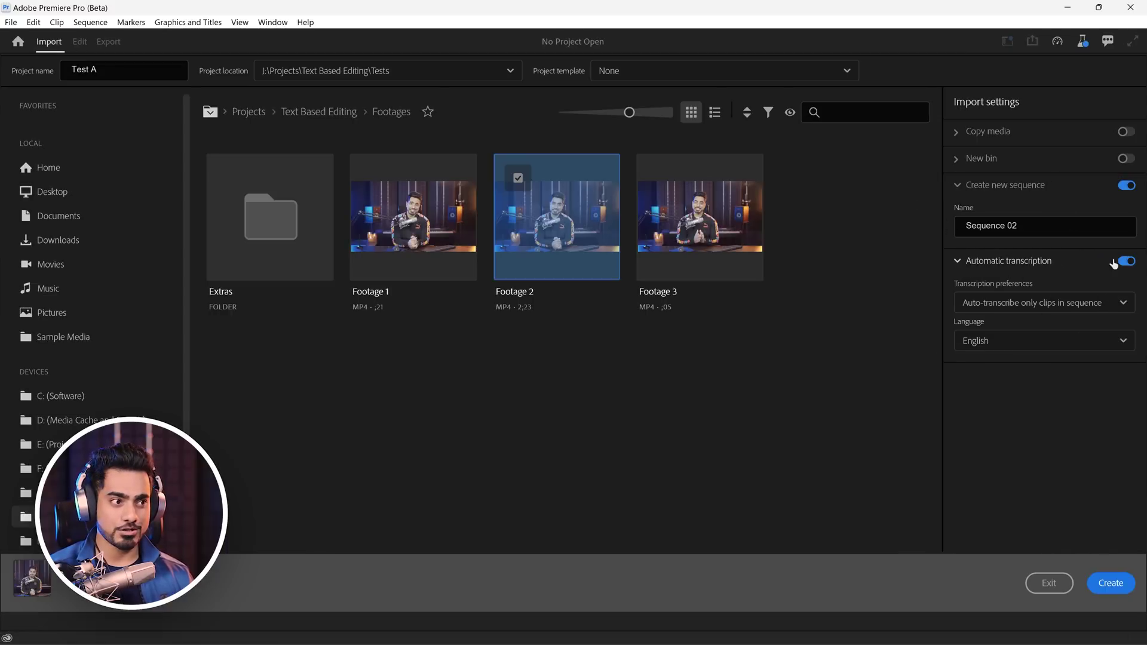
# Step: Set auto-transcription of all imported media in English, create the project, and show the transcript
pyautogui.click(1121, 263)
pyautogui.click(1128, 264)
pyautogui.click(1066, 303)
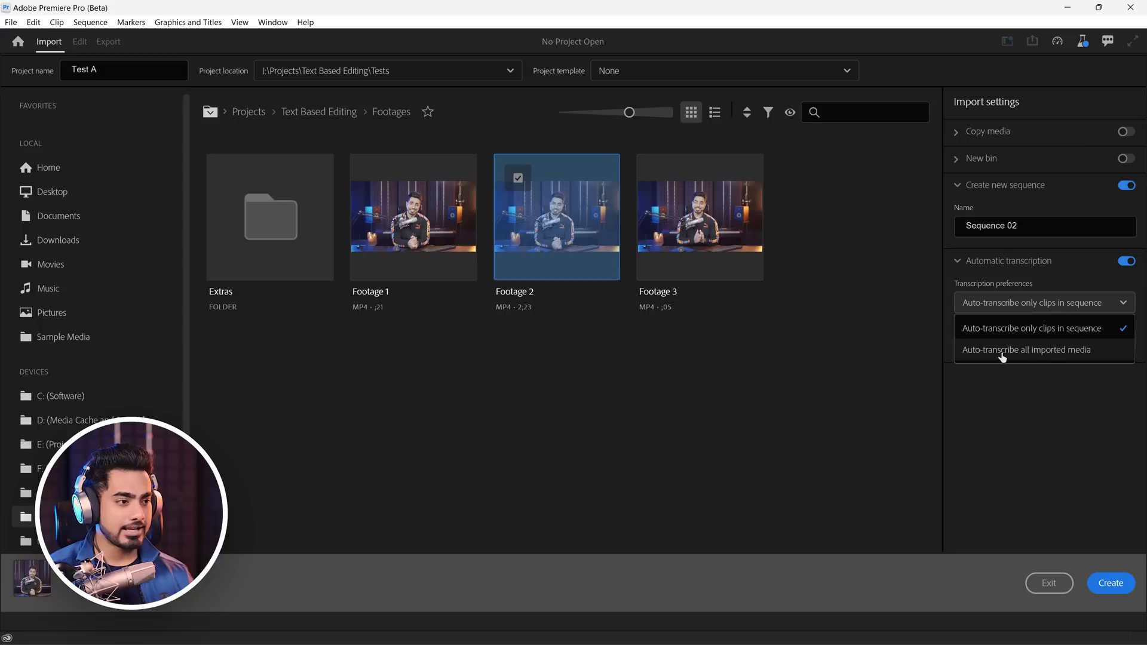
pyautogui.click(1053, 353)
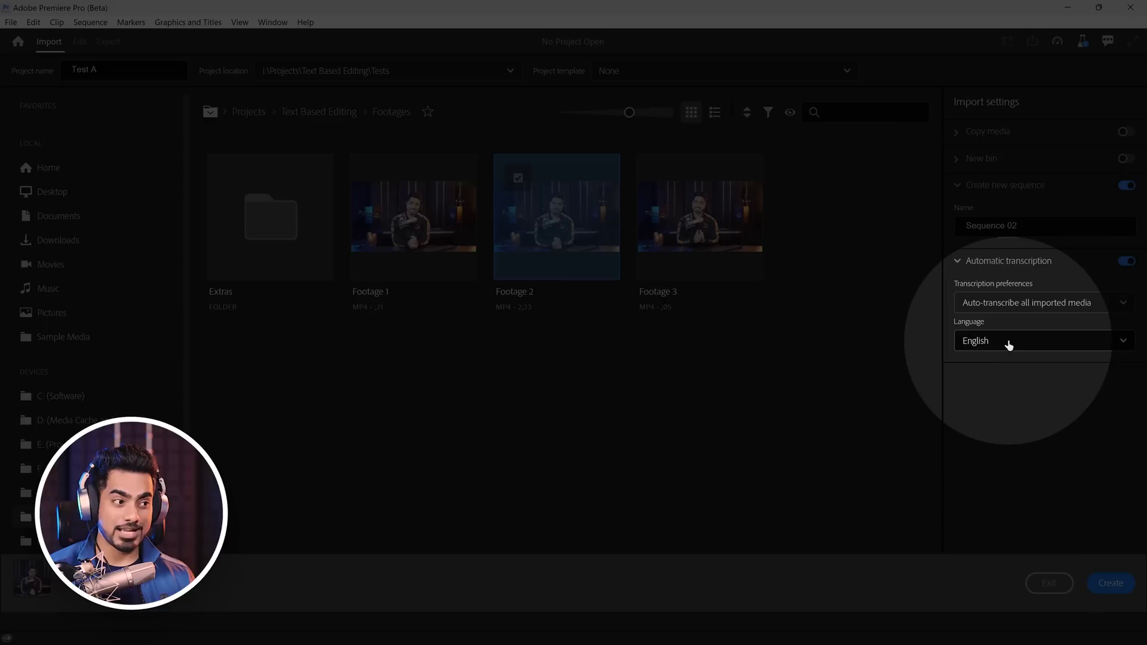
pyautogui.click(1009, 340)
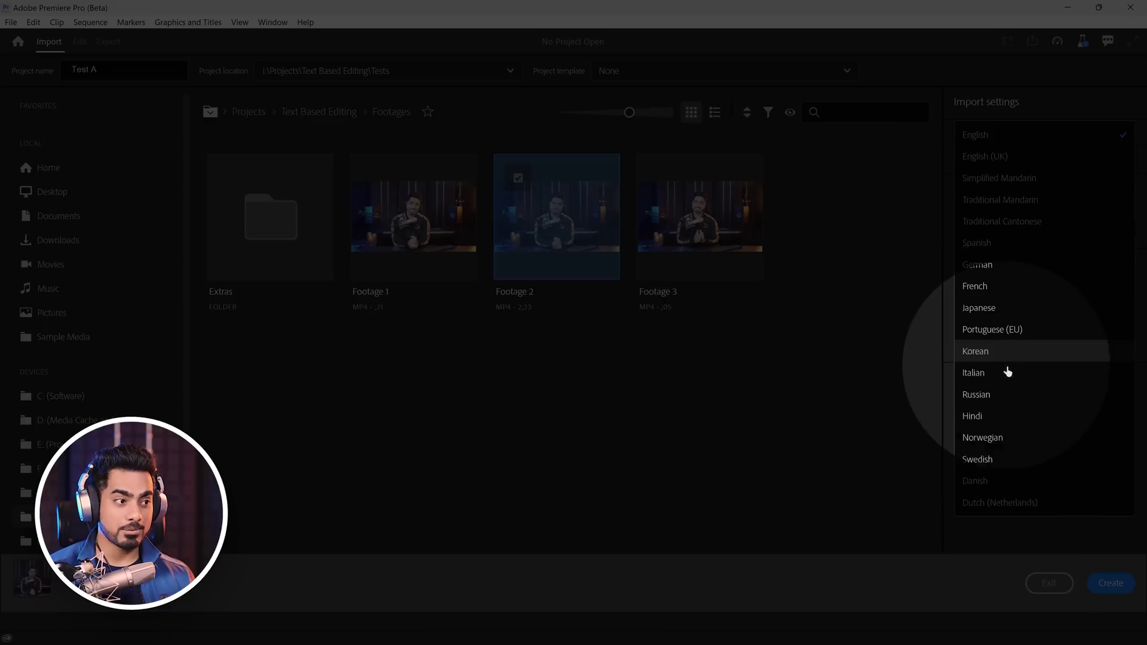
pyautogui.click(1004, 135)
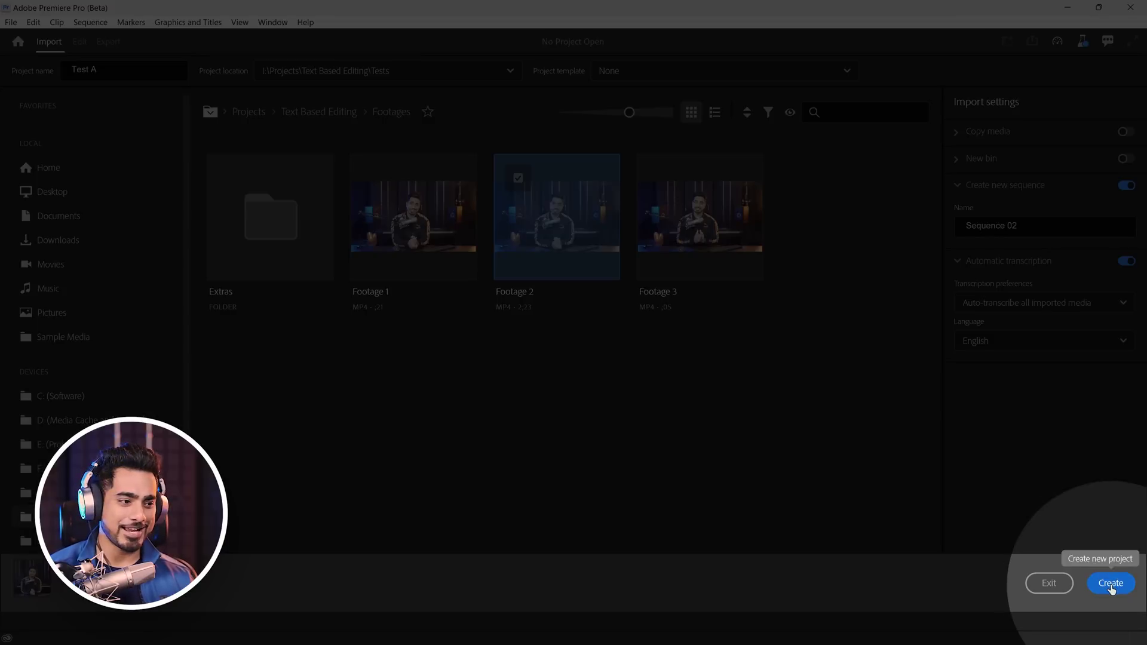
pyautogui.click(1111, 584)
pyautogui.click(36, 117)
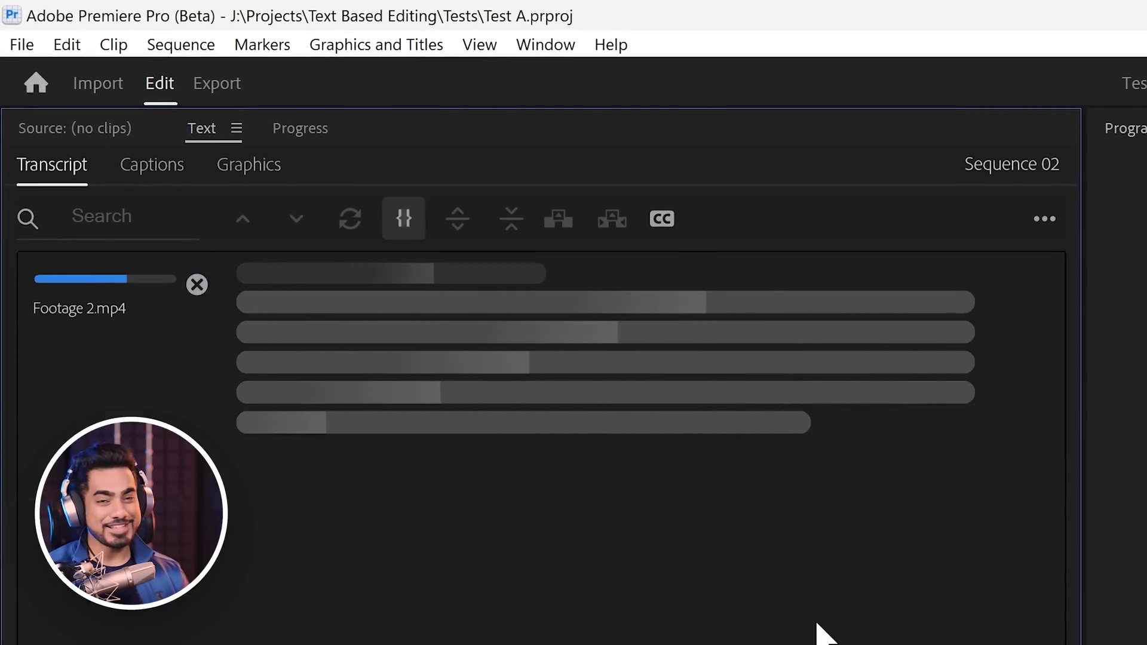
# Step: Check the Progress list, then bring the Text transcript panel forward via Window > Text
pyautogui.click(312, 133)
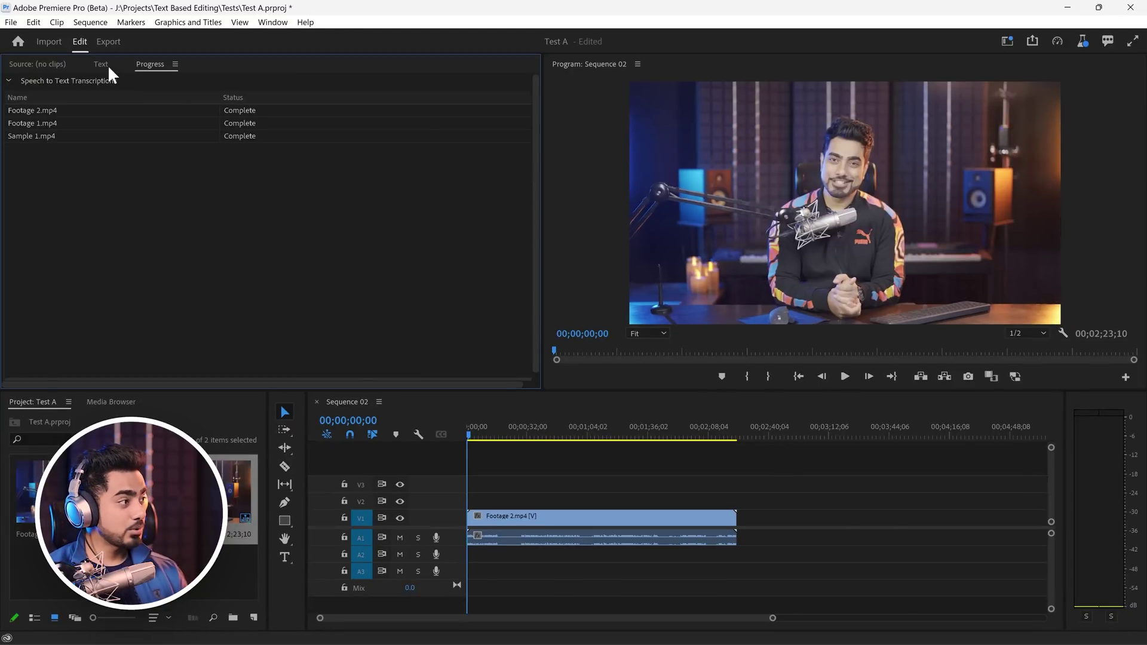
pyautogui.click(105, 63)
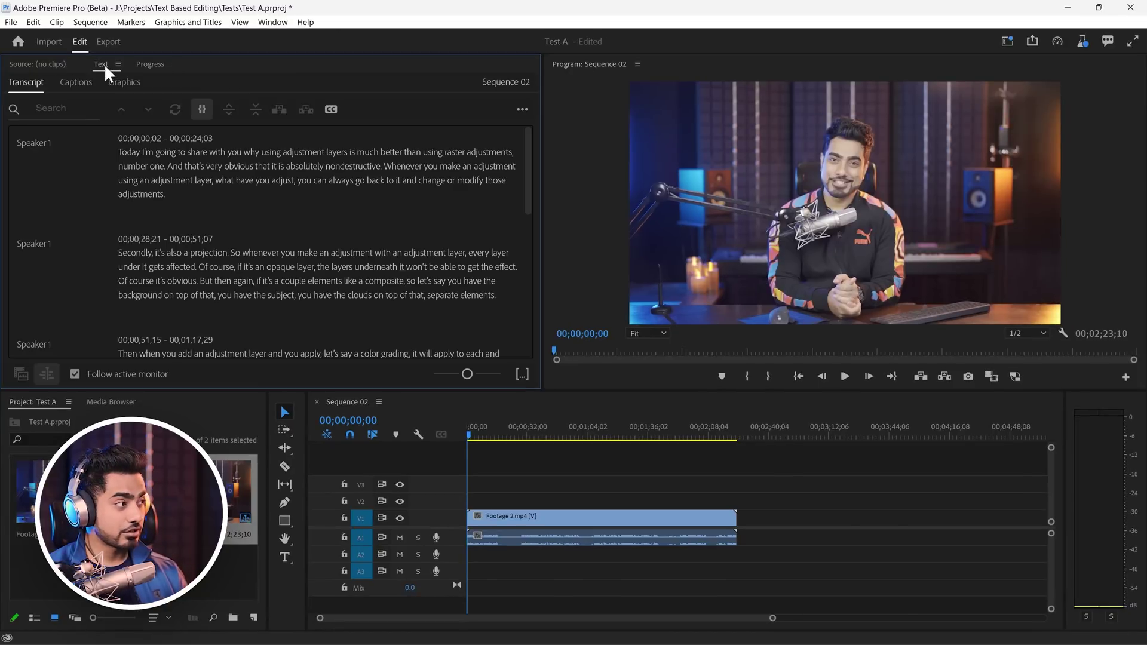
pyautogui.click(275, 23)
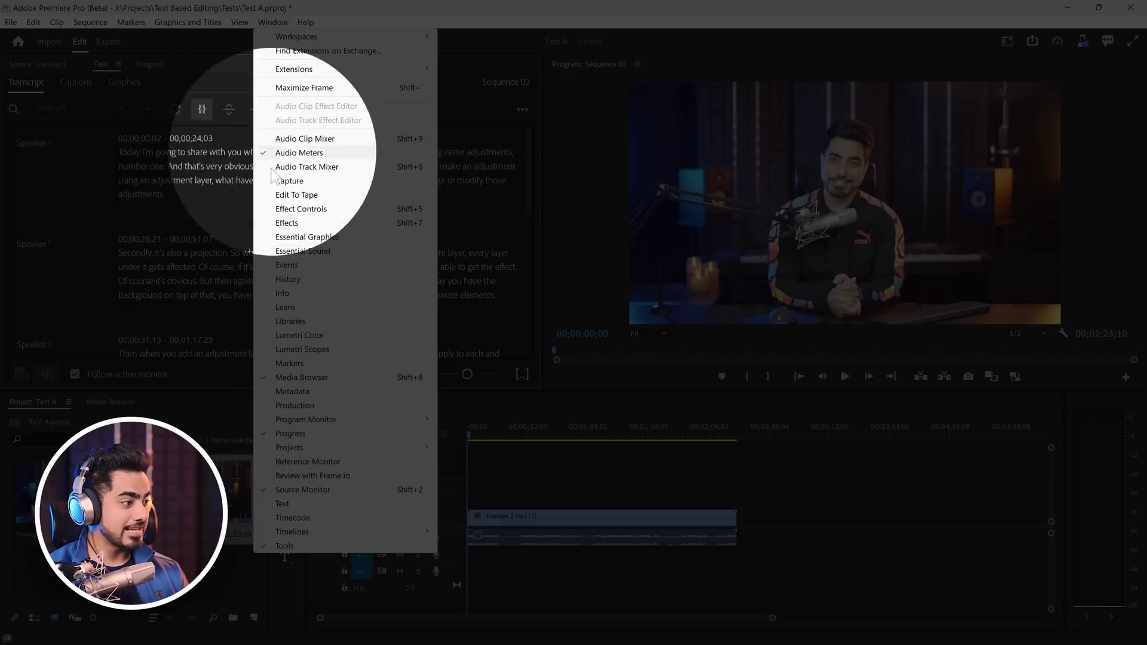
pyautogui.click(287, 505)
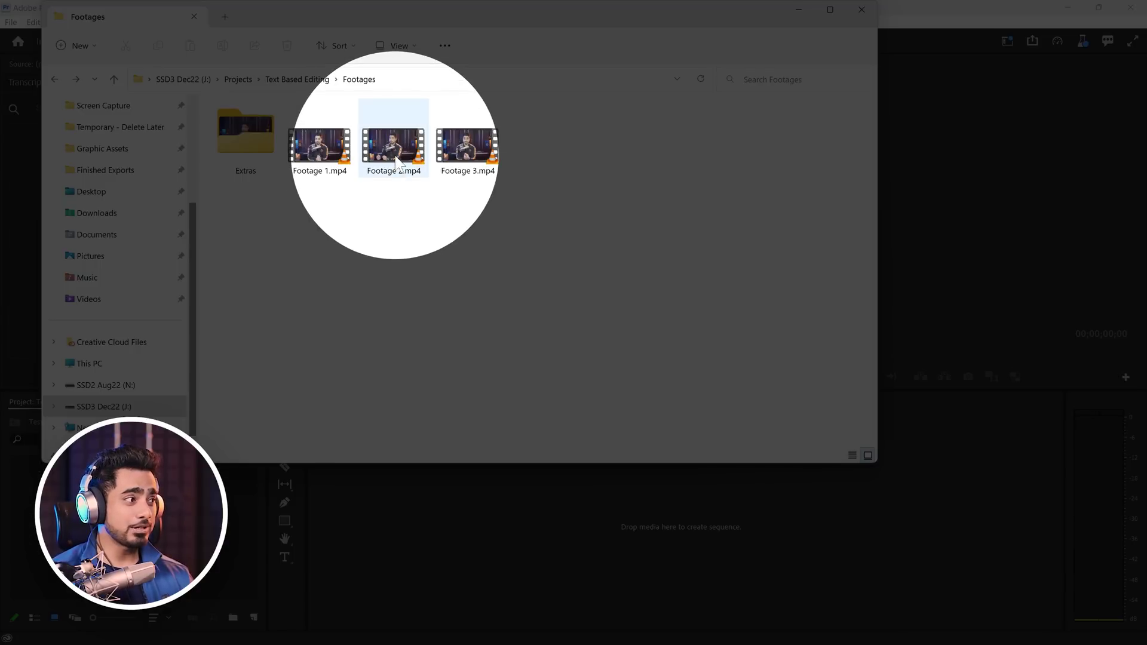
# Step: Place Footage 2.mp4 into Test B's empty timeline and close the Text panel
pyautogui.moveTo(393, 146); pyautogui.dragTo(512, 568)
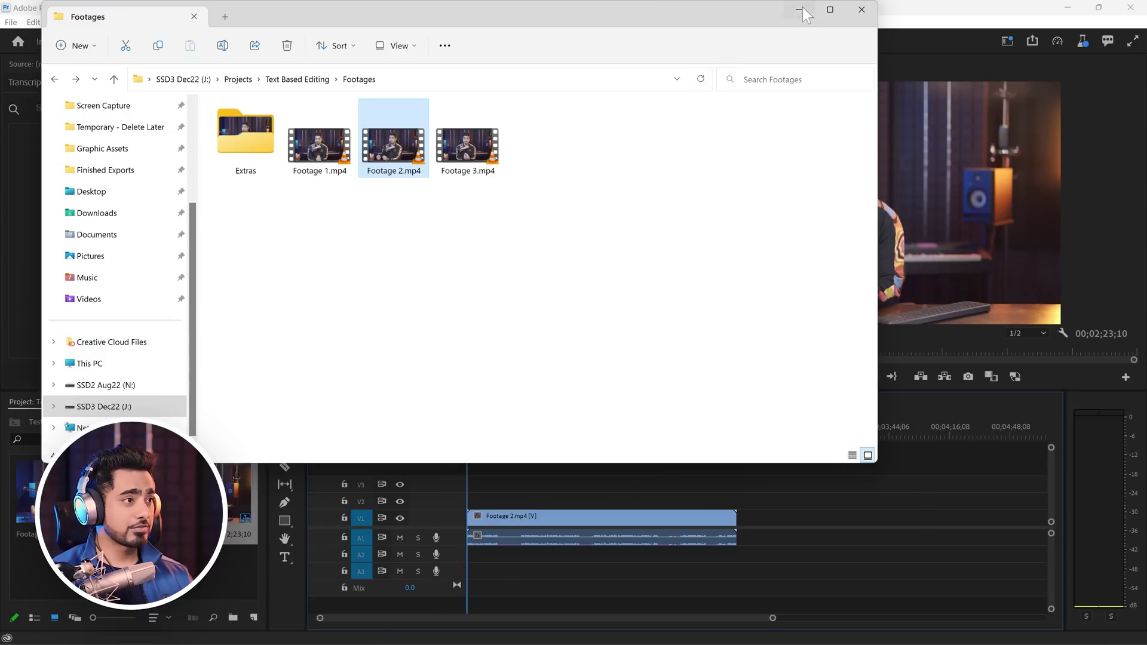
pyautogui.click(800, 10)
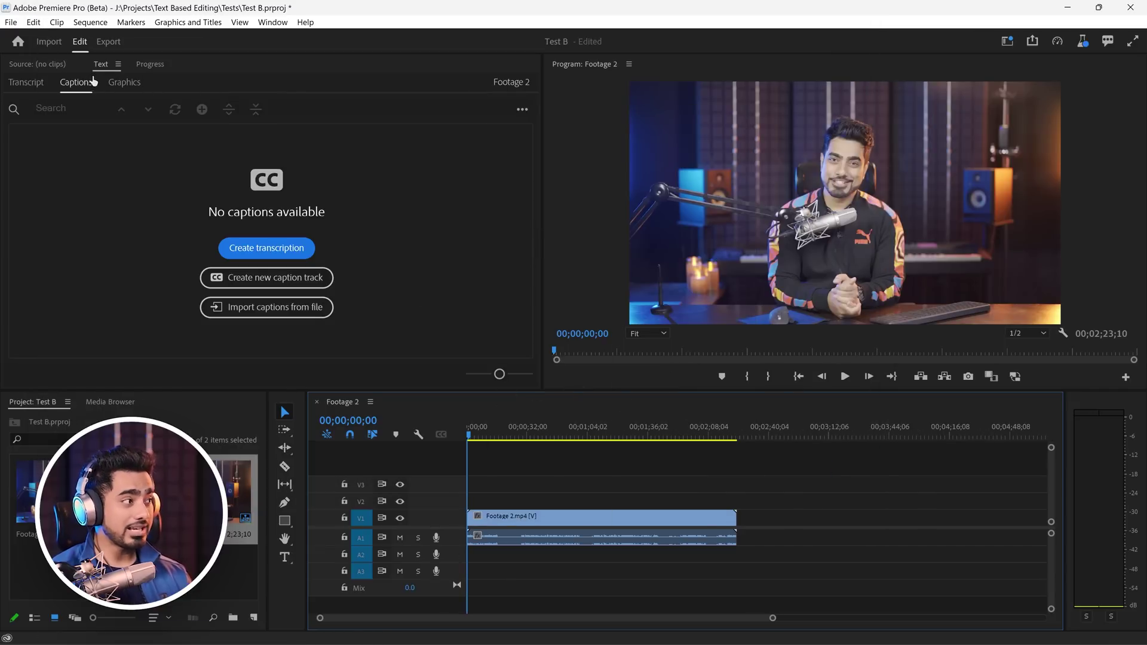
pyautogui.click(117, 64)
pyautogui.click(160, 67)
# Step: Reopen the Text panel via Window > Text, dock it beside Source and Progress, and begin Create transcription
pyautogui.click(272, 22)
pyautogui.click(321, 503)
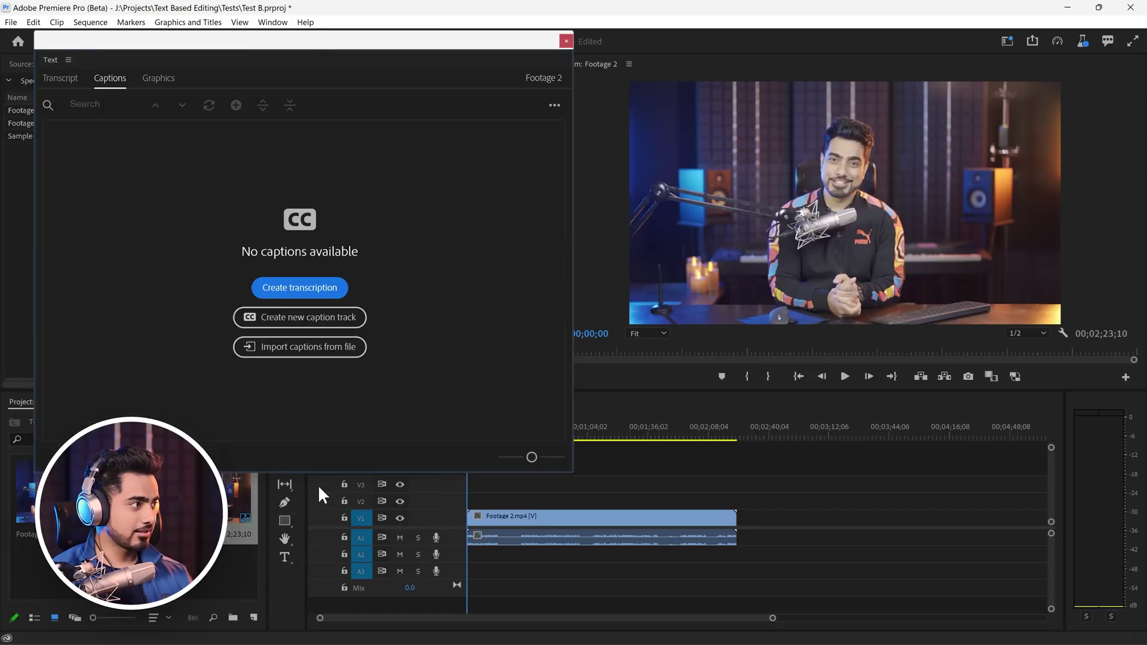
pyautogui.moveTo(69, 61); pyautogui.dragTo(246, 61)
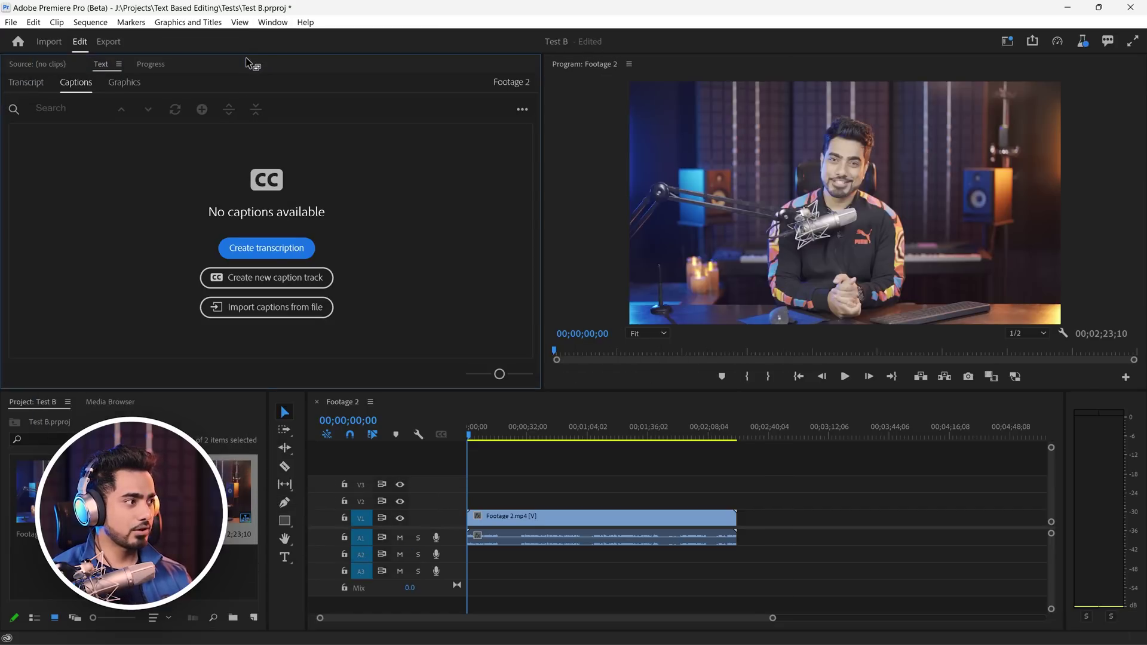
pyautogui.click(267, 248)
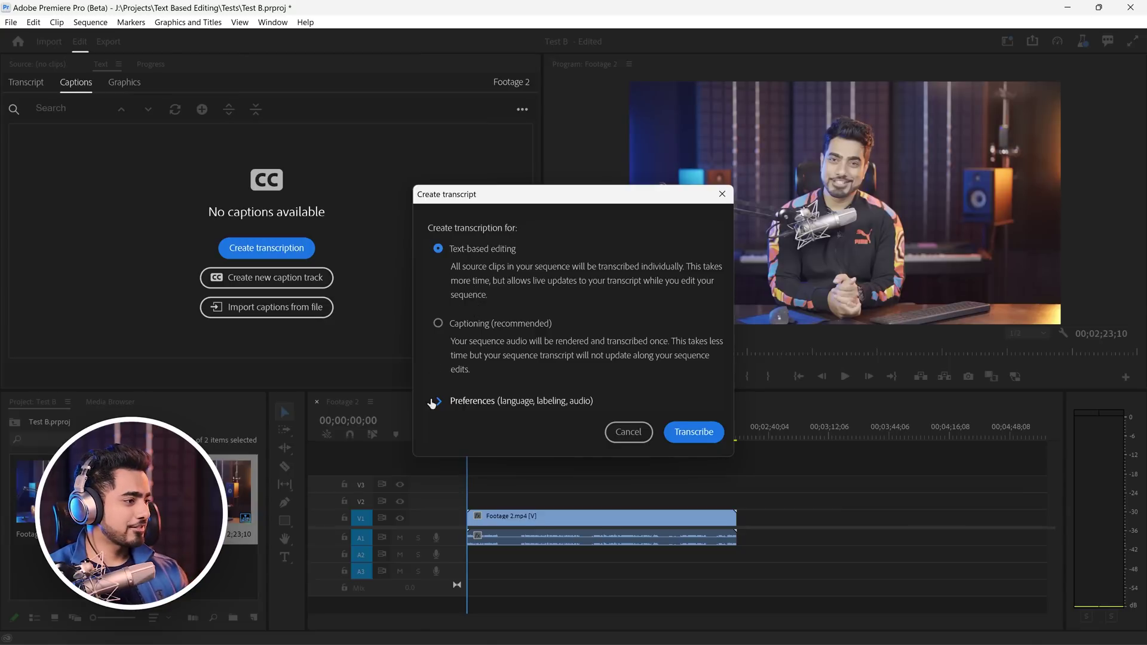
# Step: Transcribe Footage 2 in English with speaker labeling set to "No, don't separate speakers"
pyautogui.click(435, 401)
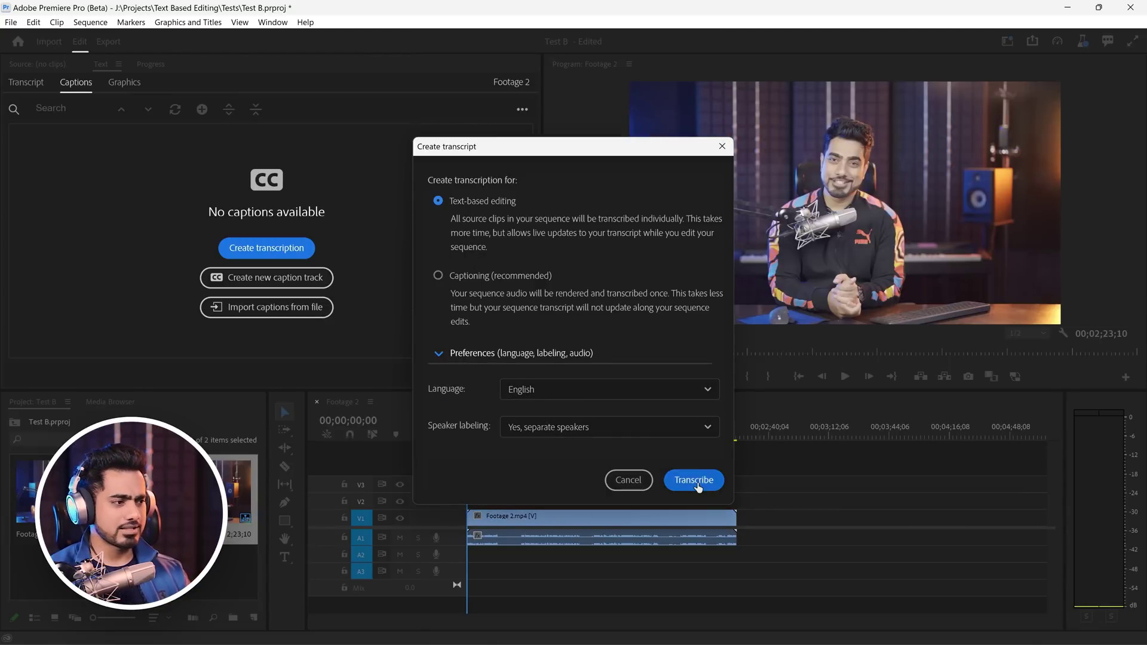
pyautogui.click(634, 430)
pyautogui.click(648, 472)
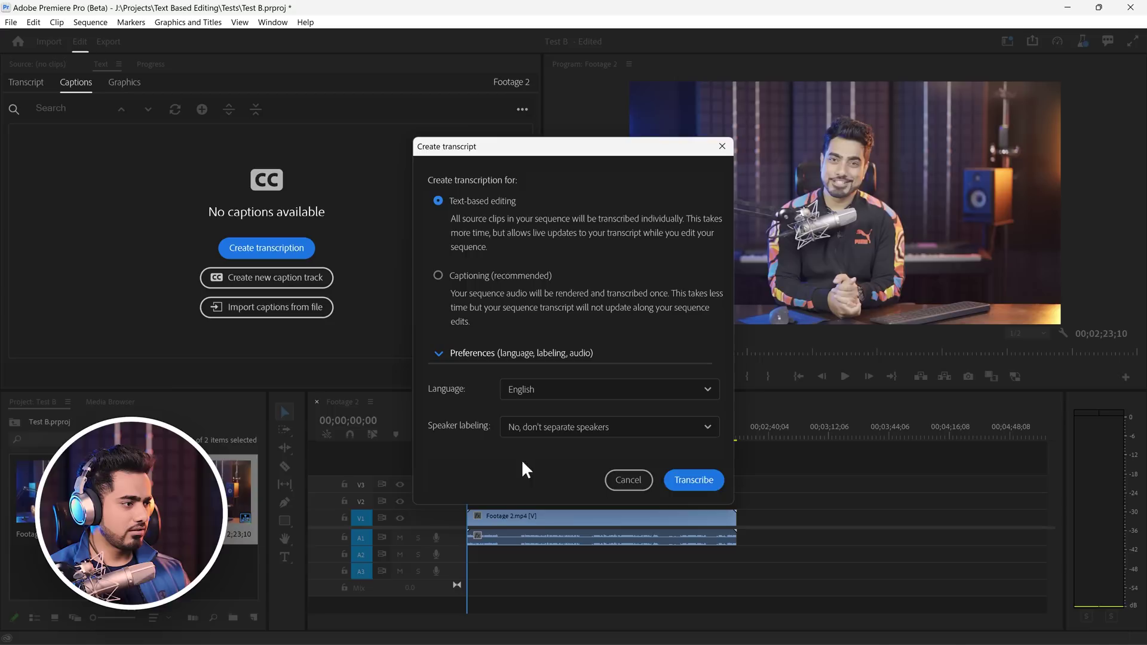
pyautogui.click(703, 480)
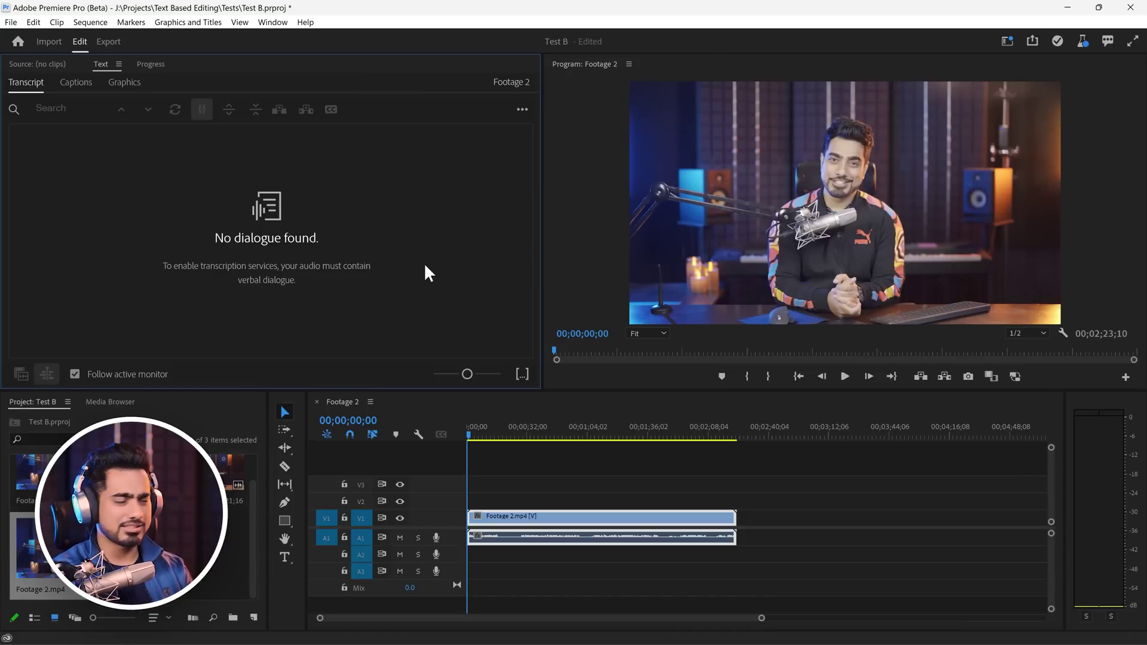
# Step: Enable Automatically transcribe clips in Edit > Preferences > Transcription and confirm with OK
pyautogui.click(34, 22)
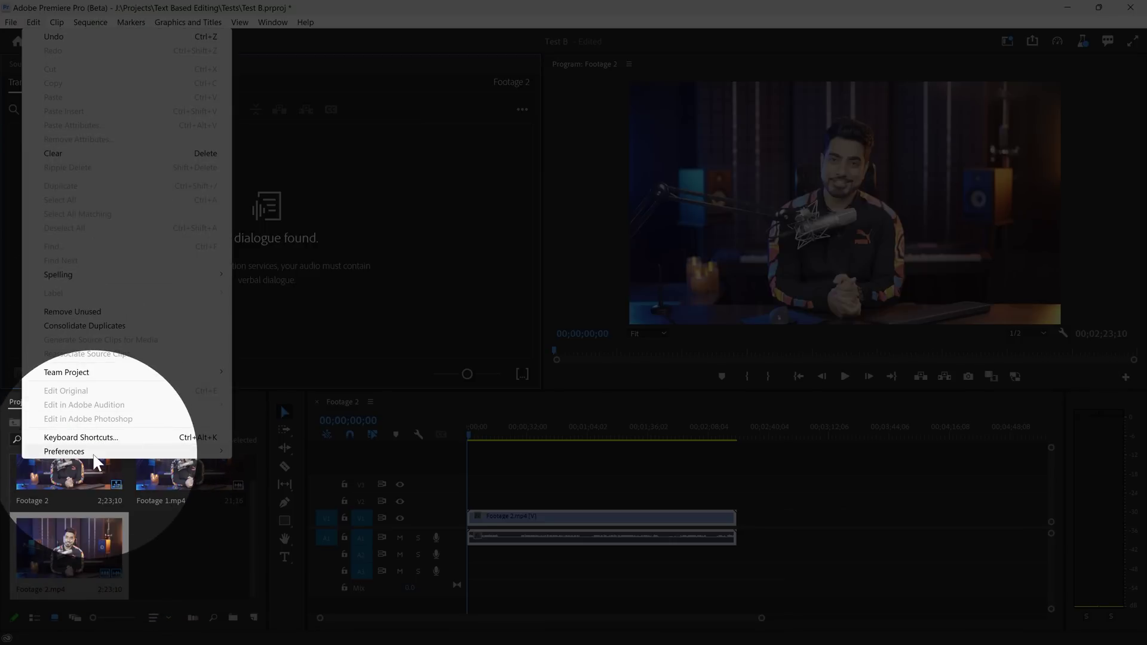
pyautogui.moveTo(90, 451)
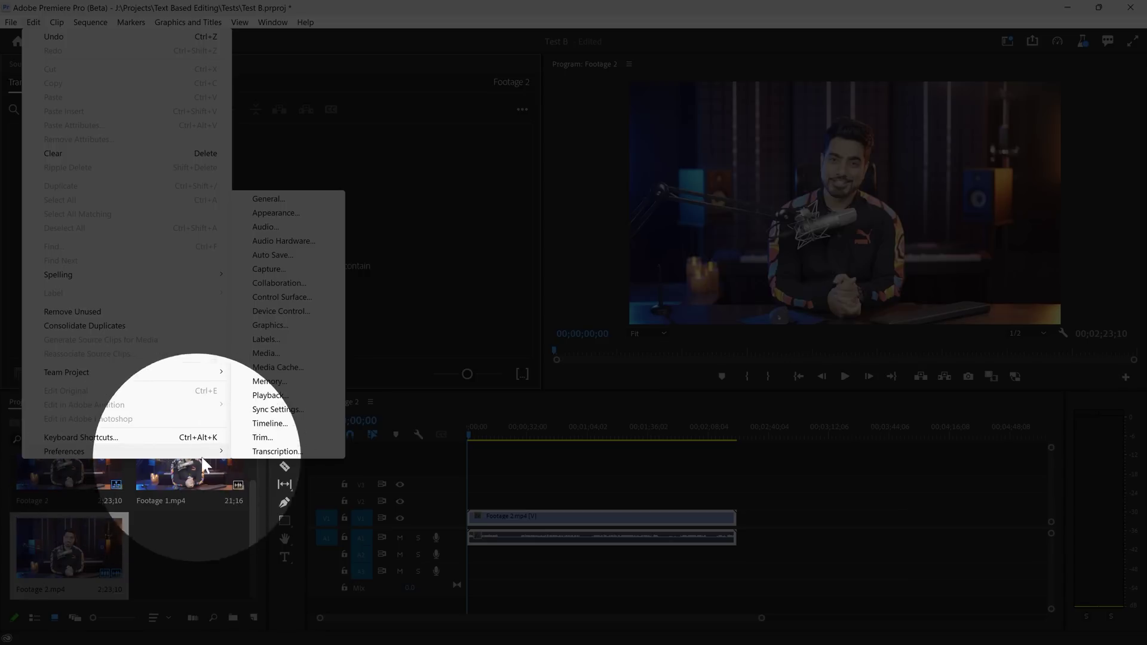
pyautogui.click(252, 451)
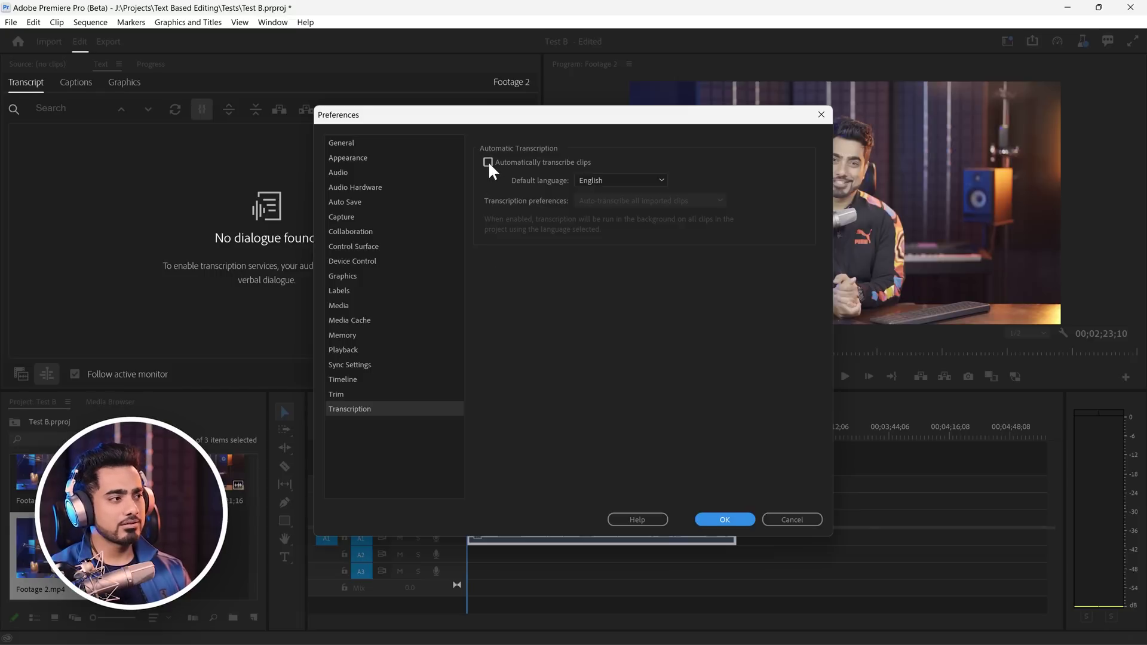
pyautogui.click(487, 162)
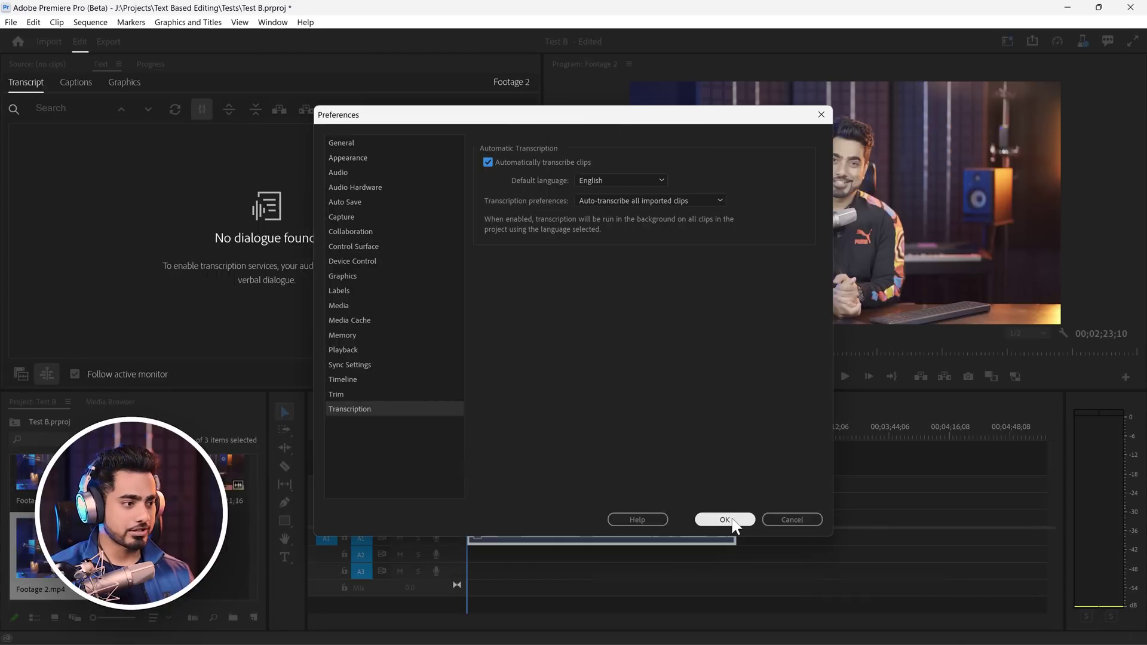
pyautogui.click(724, 519)
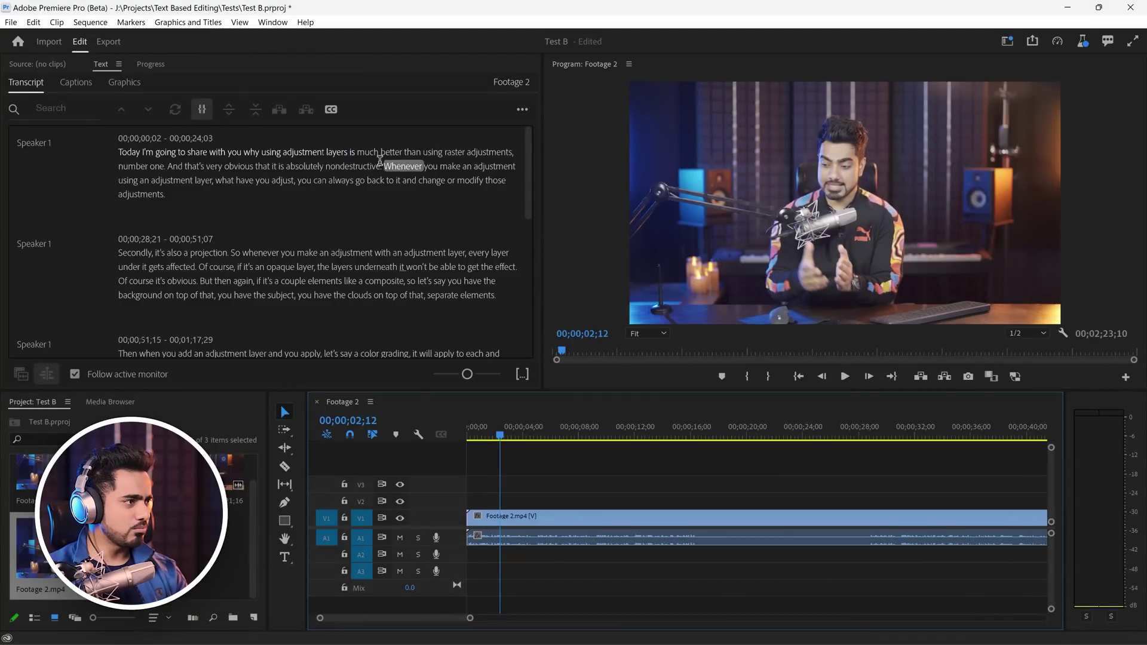
pyautogui.press('End')
pyautogui.click(308, 208)
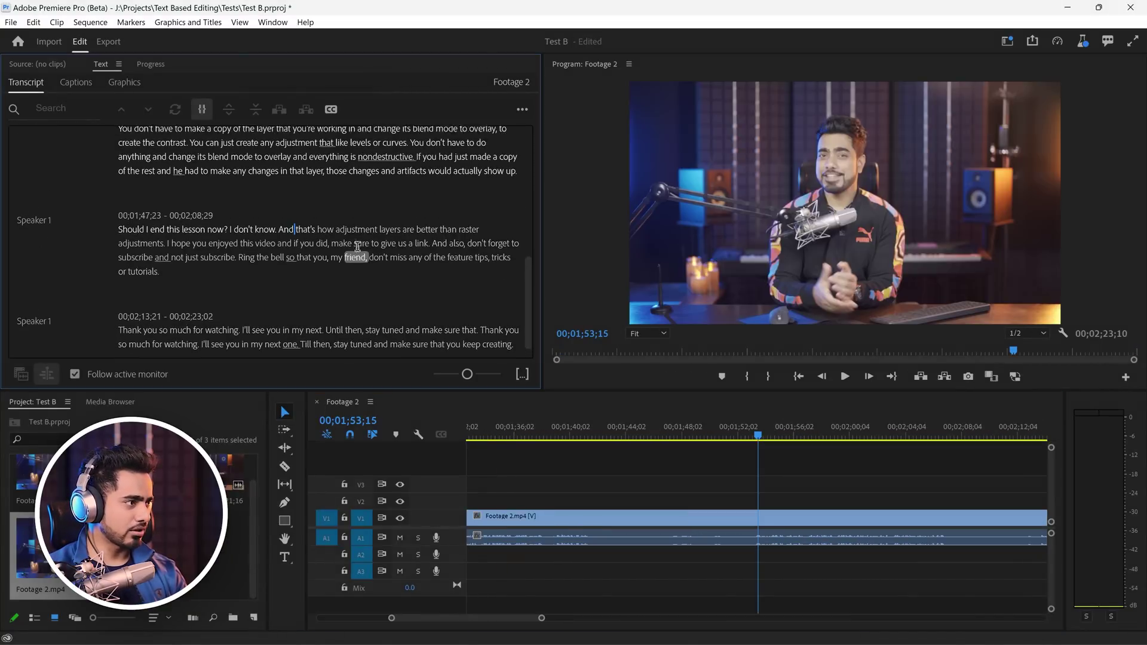
pyautogui.press('space')
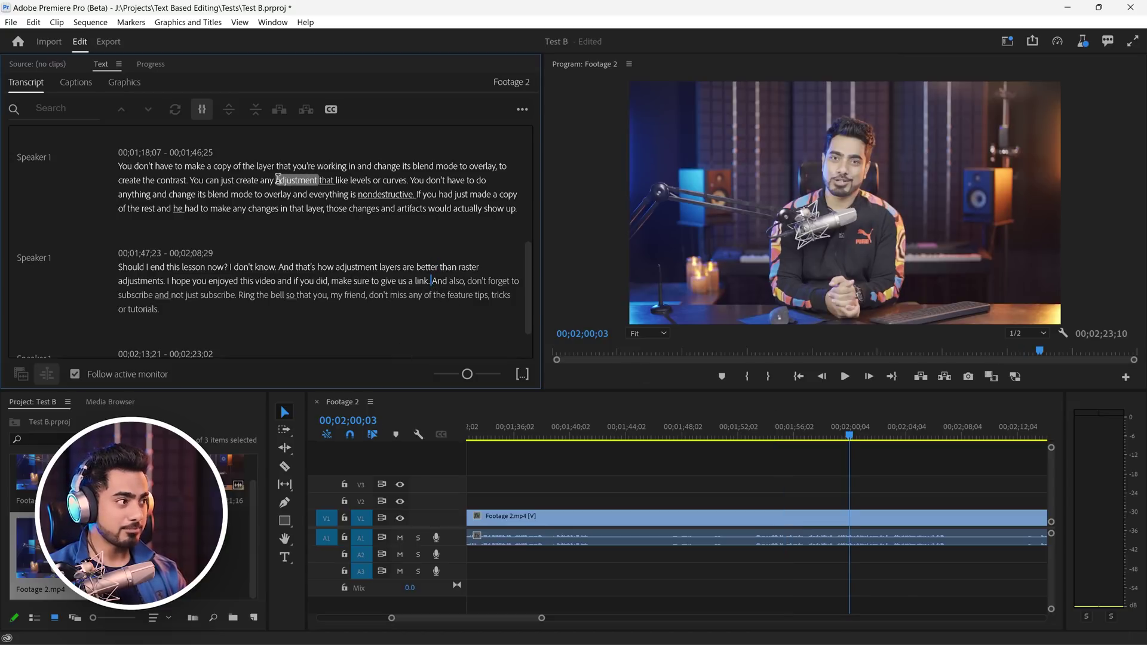
pyautogui.press('space')
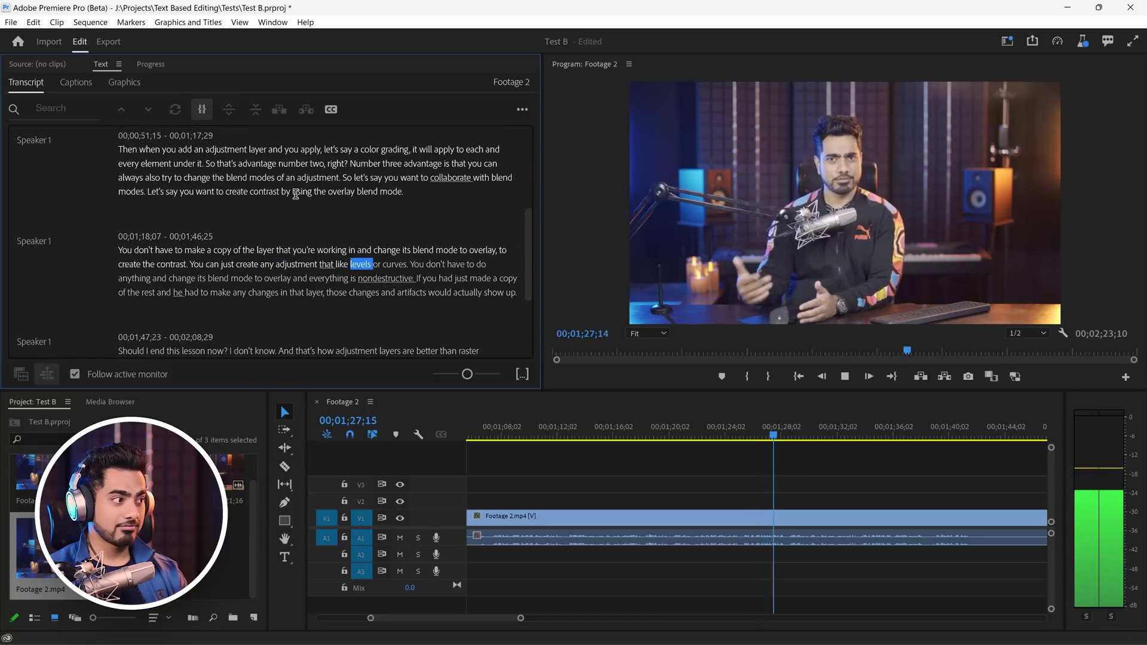
pyautogui.press('space')
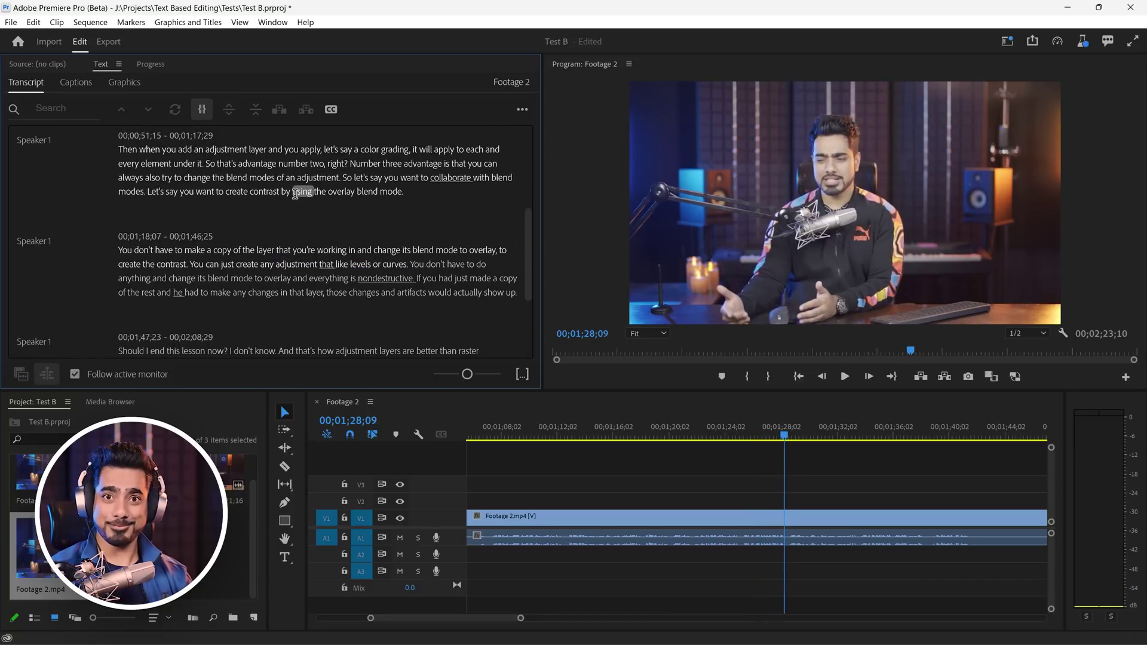
pyautogui.press('Up')
pyautogui.press('Up')
pyautogui.press('space')
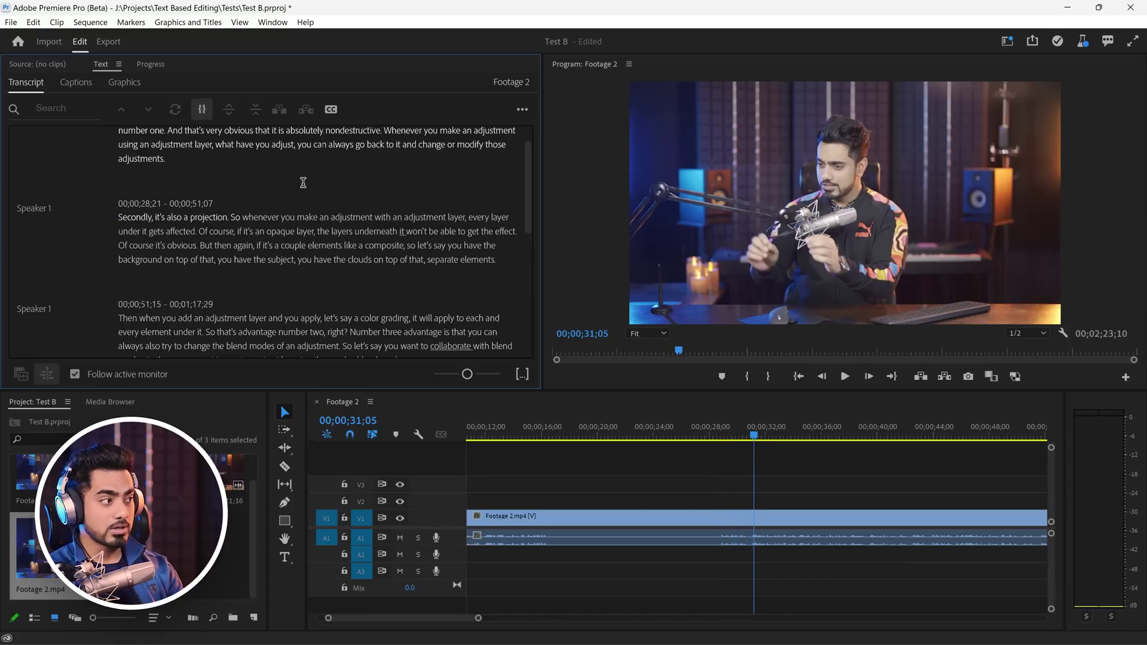
pyautogui.press('space')
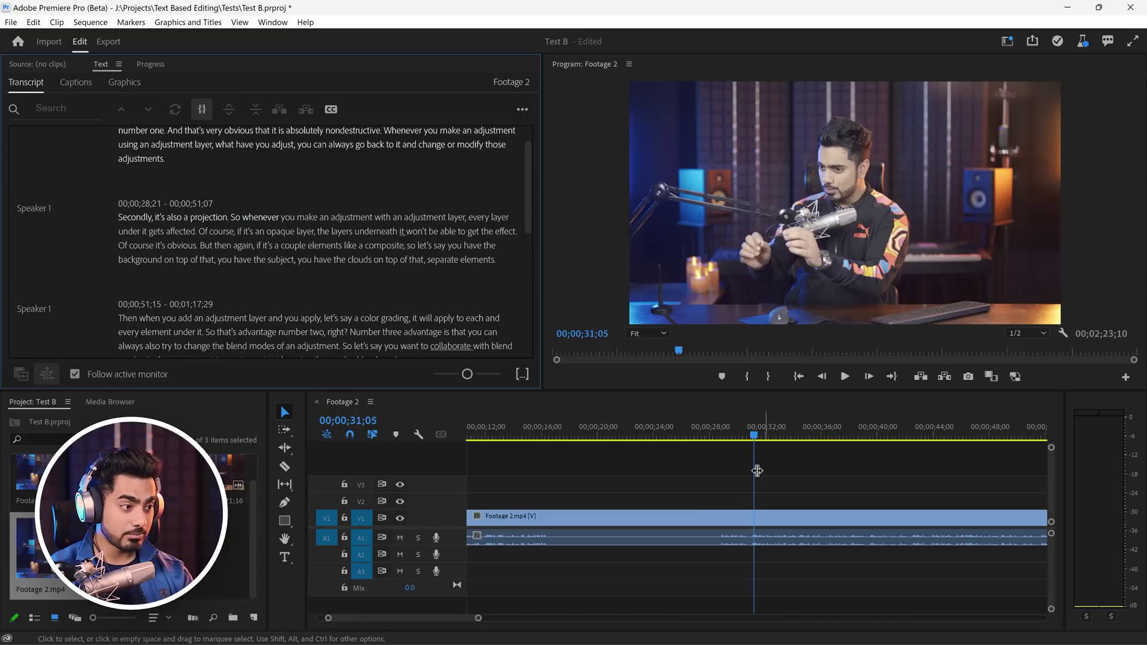
pyautogui.press('Left')
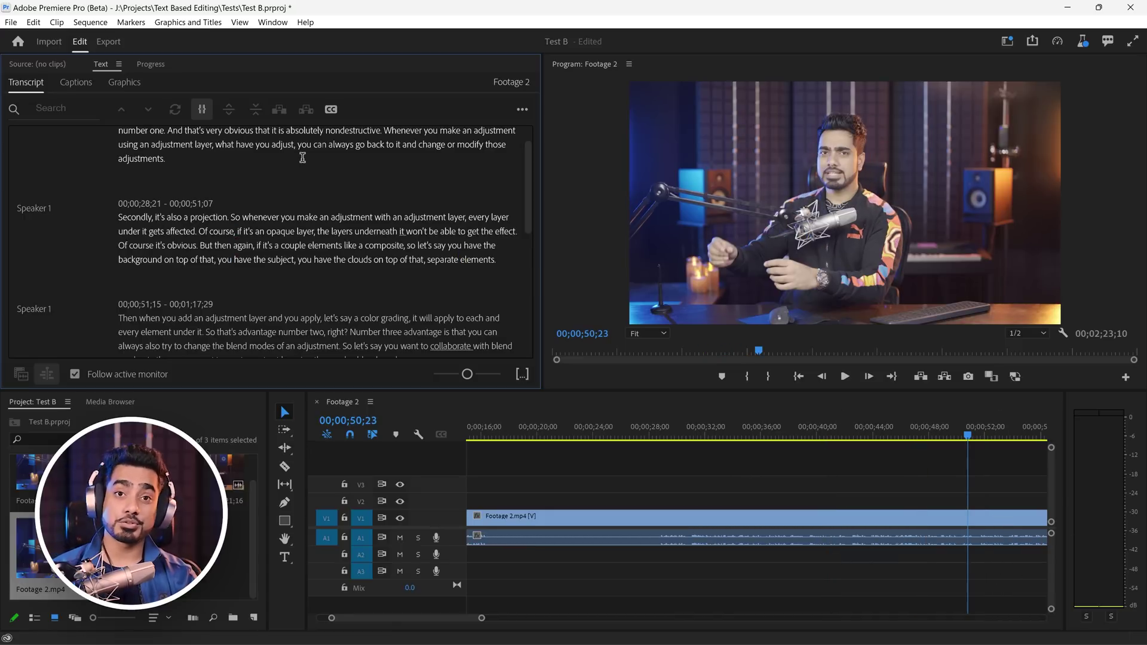
pyautogui.scroll(-15, 302, 158)
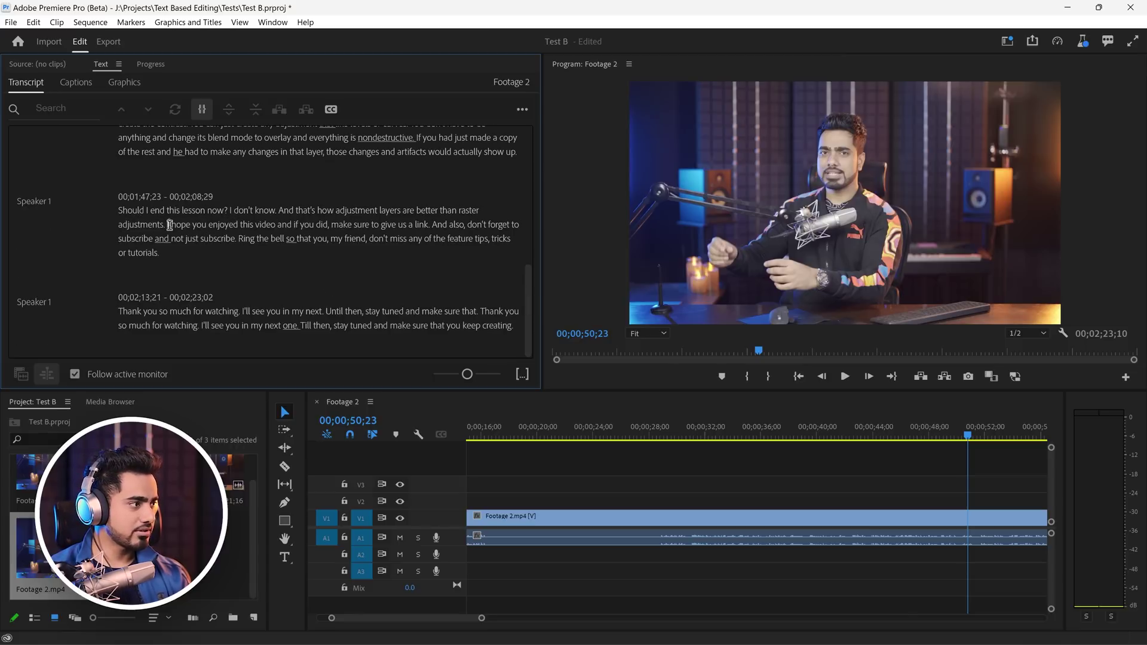
pyautogui.click(169, 225)
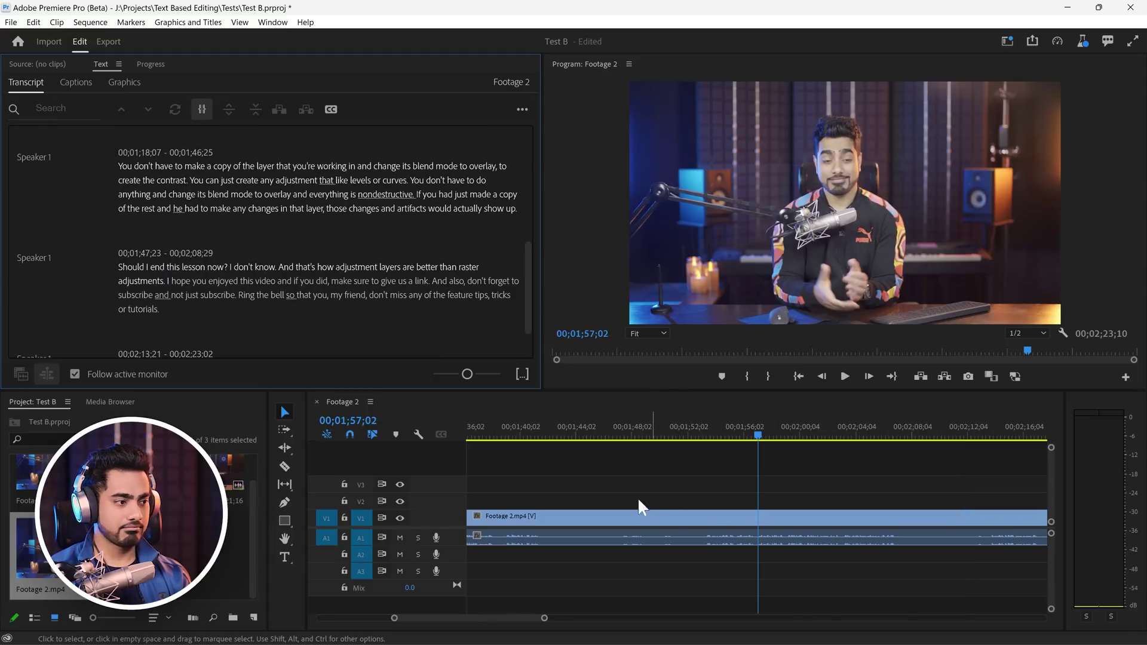
pyautogui.press('space')
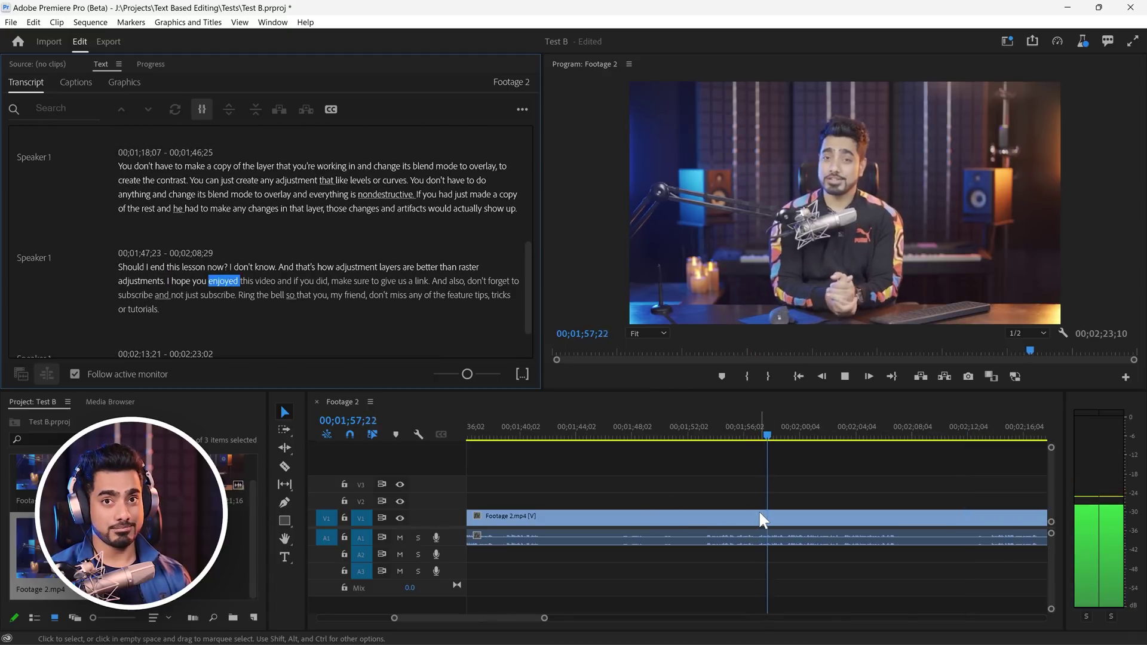
pyautogui.press('space')
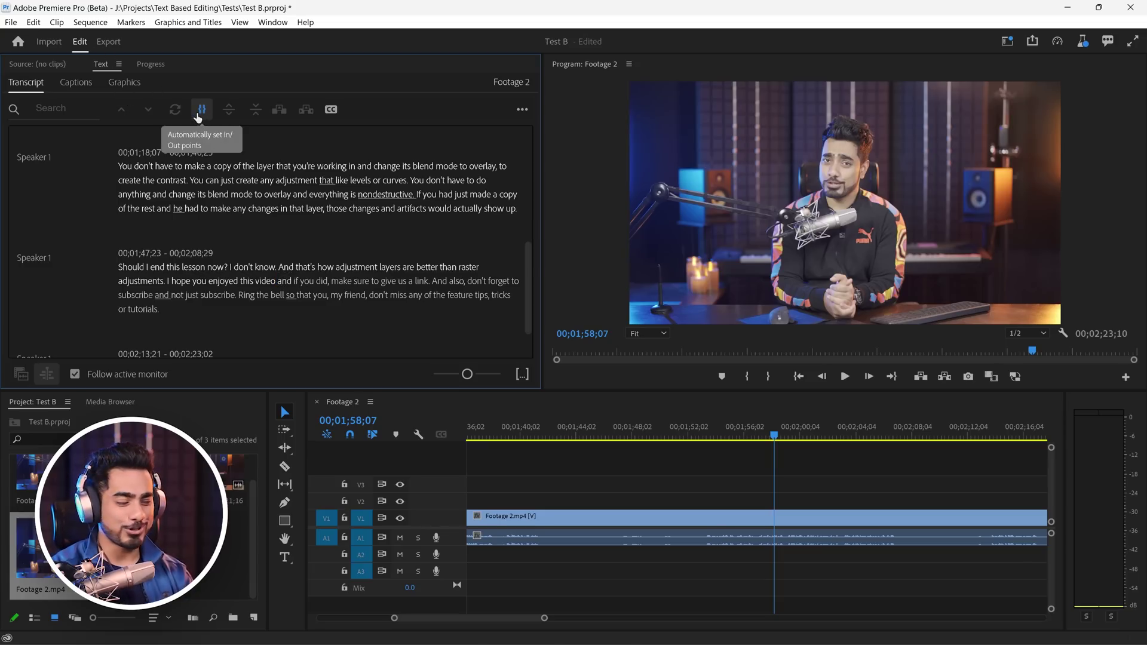
pyautogui.moveTo(379, 295); pyautogui.dragTo(278, 281)
pyautogui.click(273, 279)
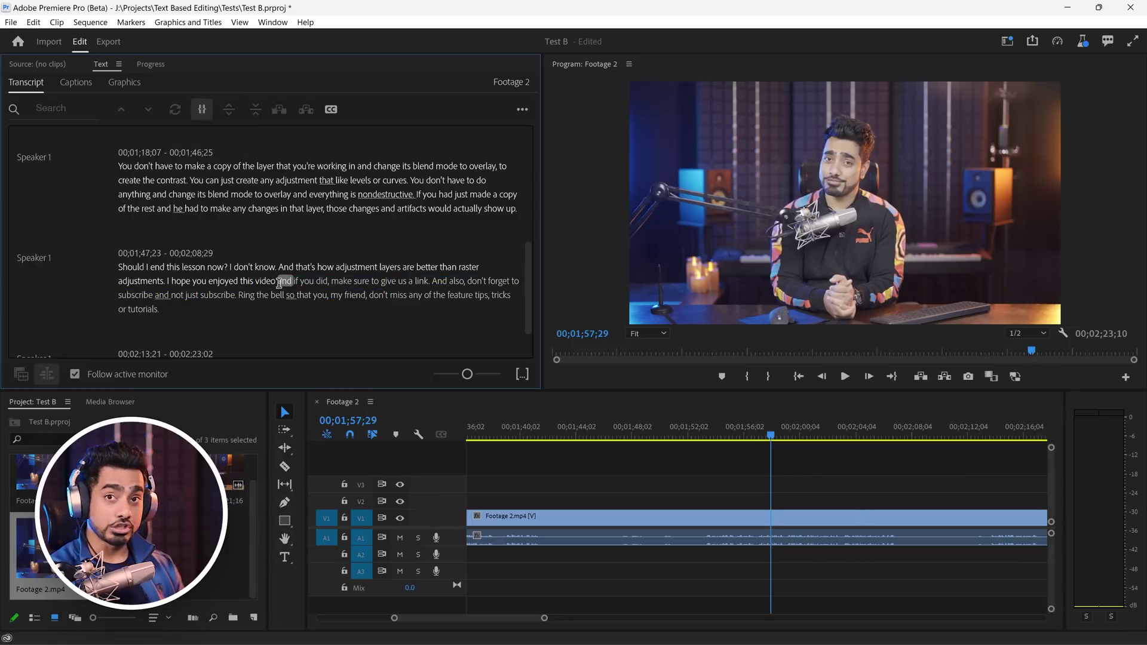
pyautogui.hotkey('shift', 'Left')
pyautogui.hotkey('shift', 'Left')
pyautogui.hotkey('shift', 'Left')
pyautogui.hotkey('shift', 'Left')
pyautogui.hotkey('shift', 'Left')
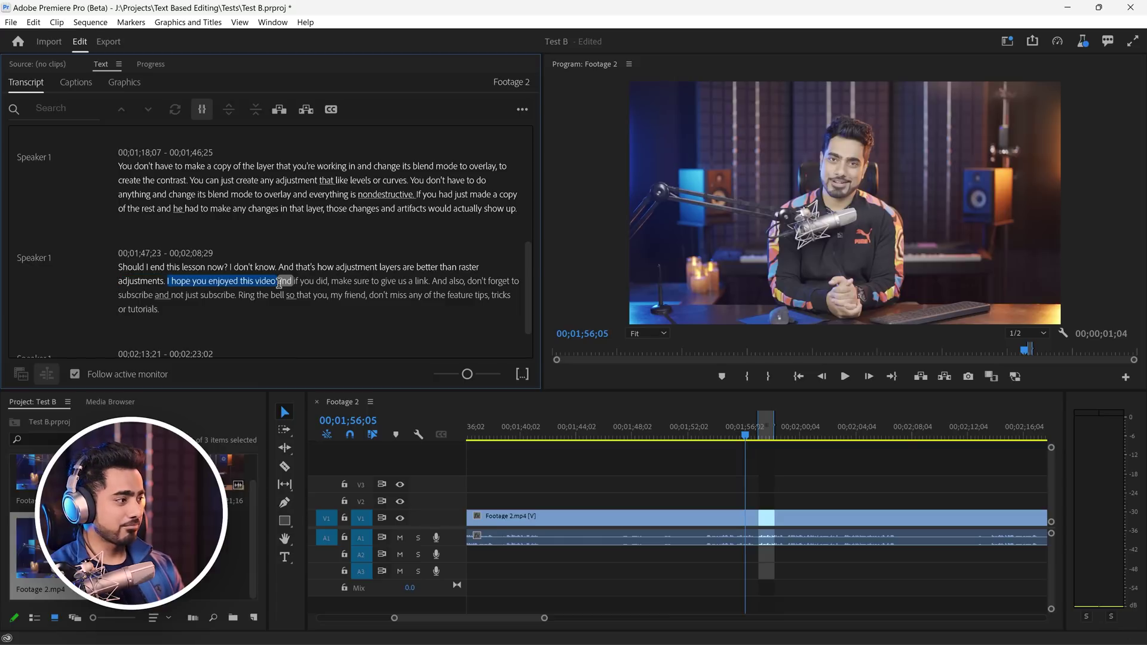
pyautogui.hotkey('shift', 'Up')
pyautogui.hotkey('shift', 'Down')
pyautogui.hotkey('shift', 'Down')
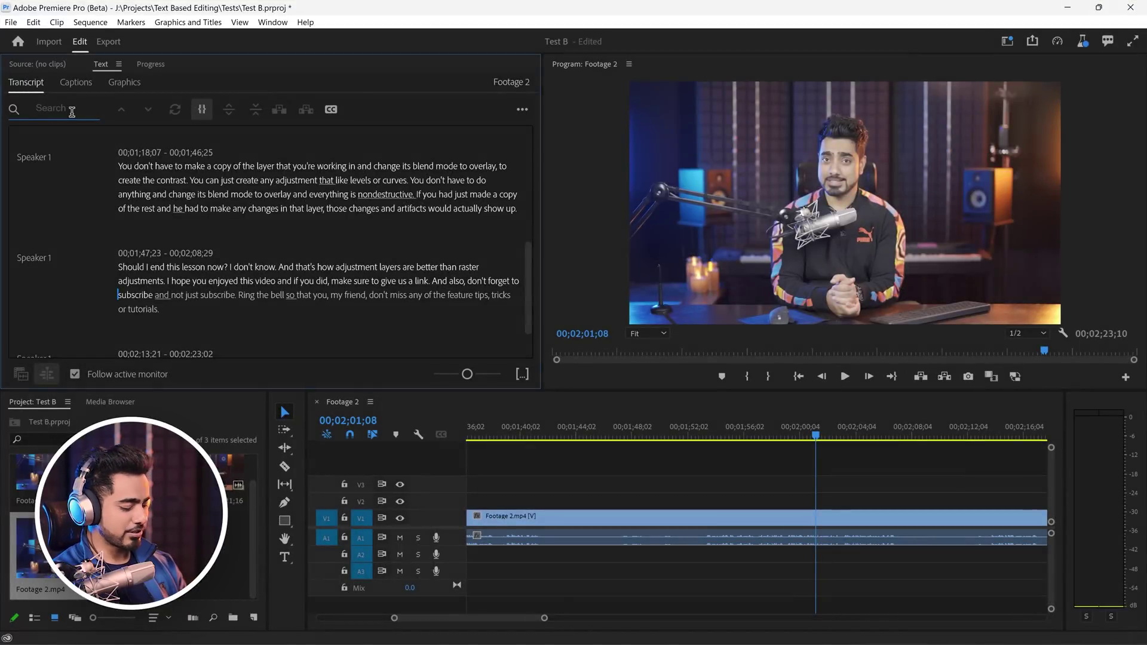
# Step: Find 'level' in the transcript, select the "You don't have to make a copy of the layer" paragraph, and ripple-delete it
pyautogui.write('level')
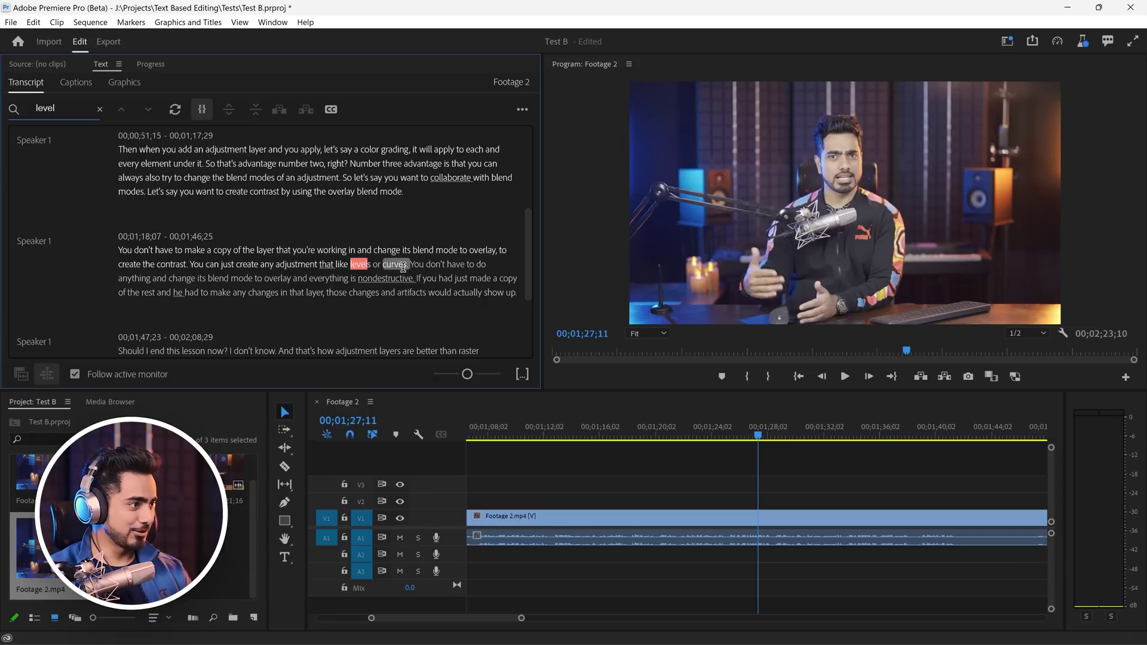
pyautogui.moveTo(284, 259); pyautogui.dragTo(123, 243)
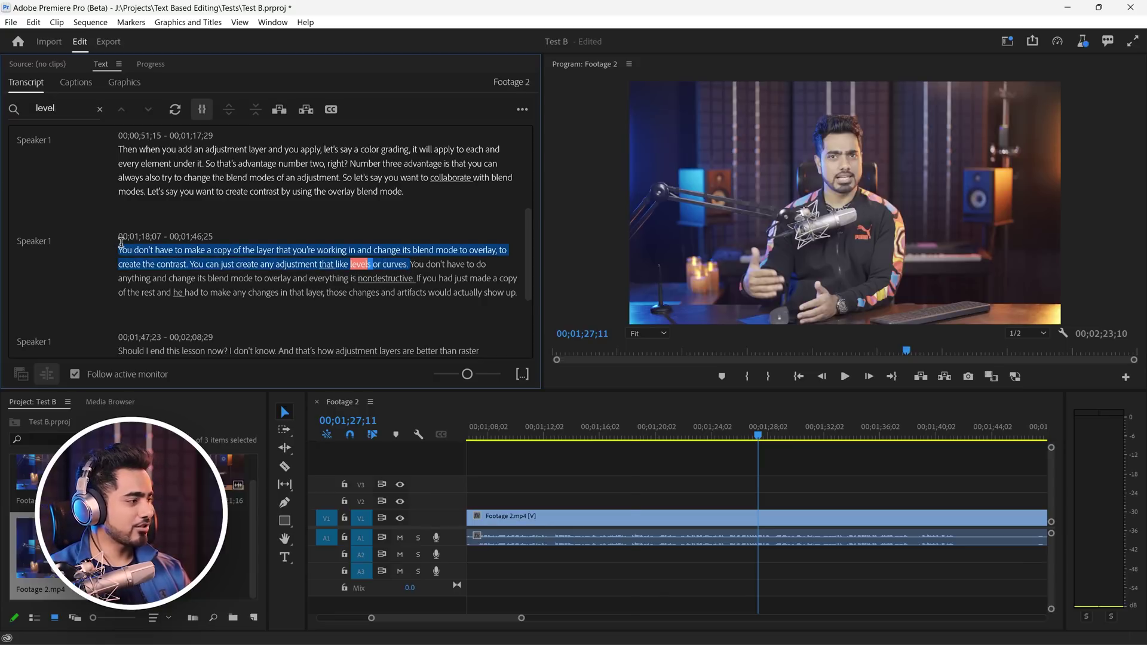
pyautogui.moveTo(513, 291); pyautogui.dragTo(110, 253)
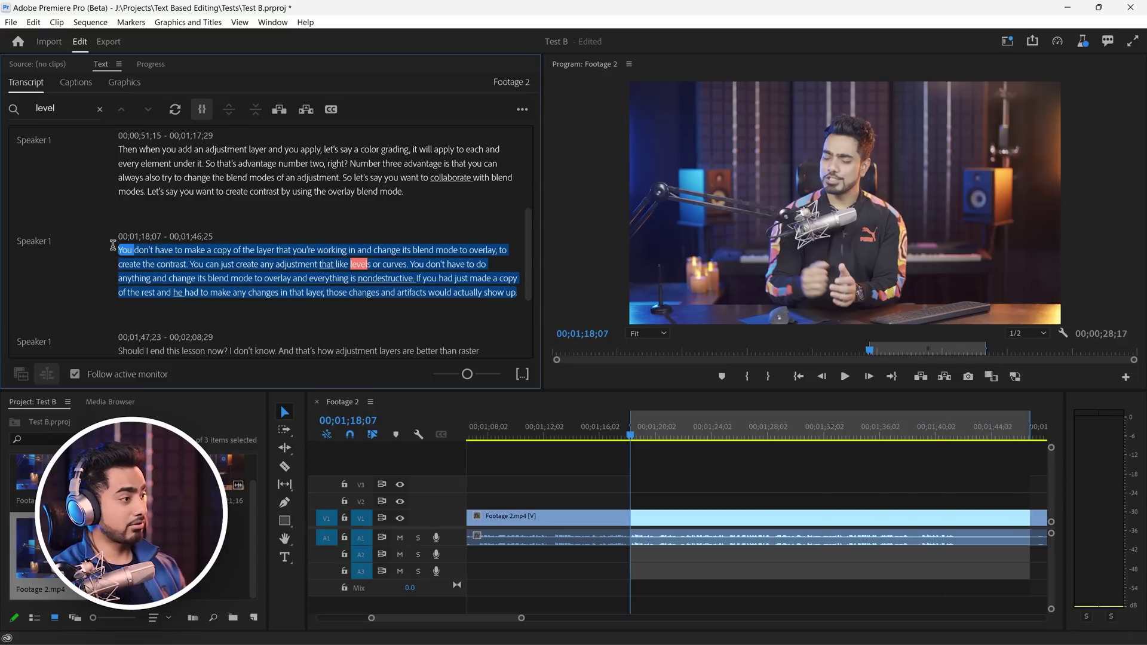
pyautogui.press('Delete')
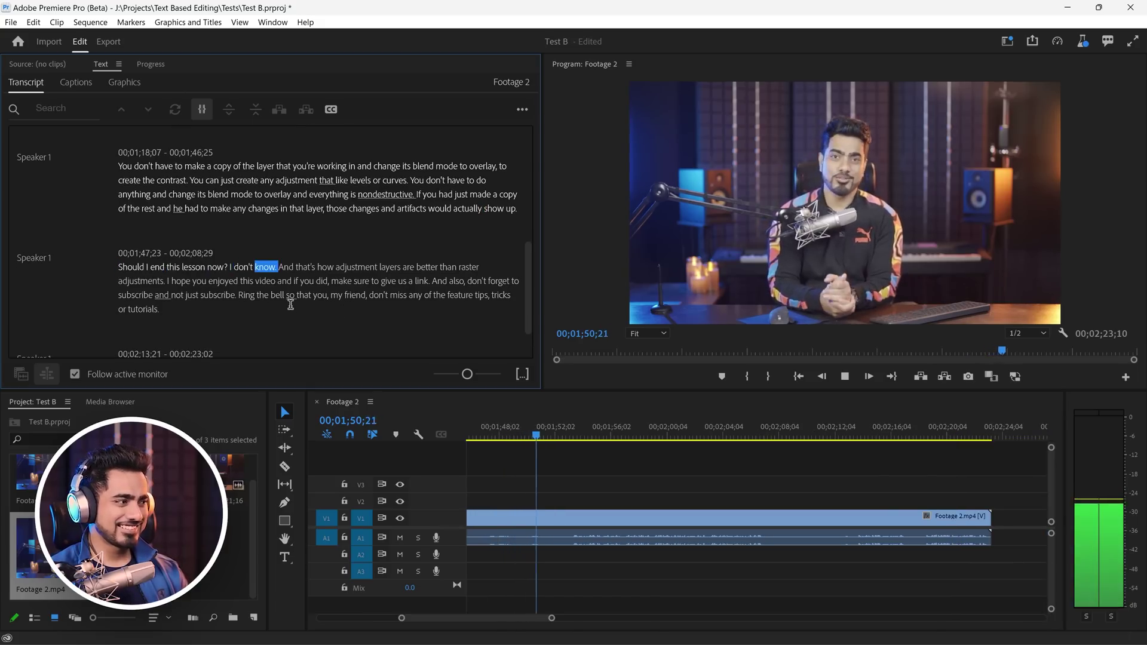
# Step: Stop playback and select the line "Should I end this lesson now? I don't know."
pyautogui.press('space')
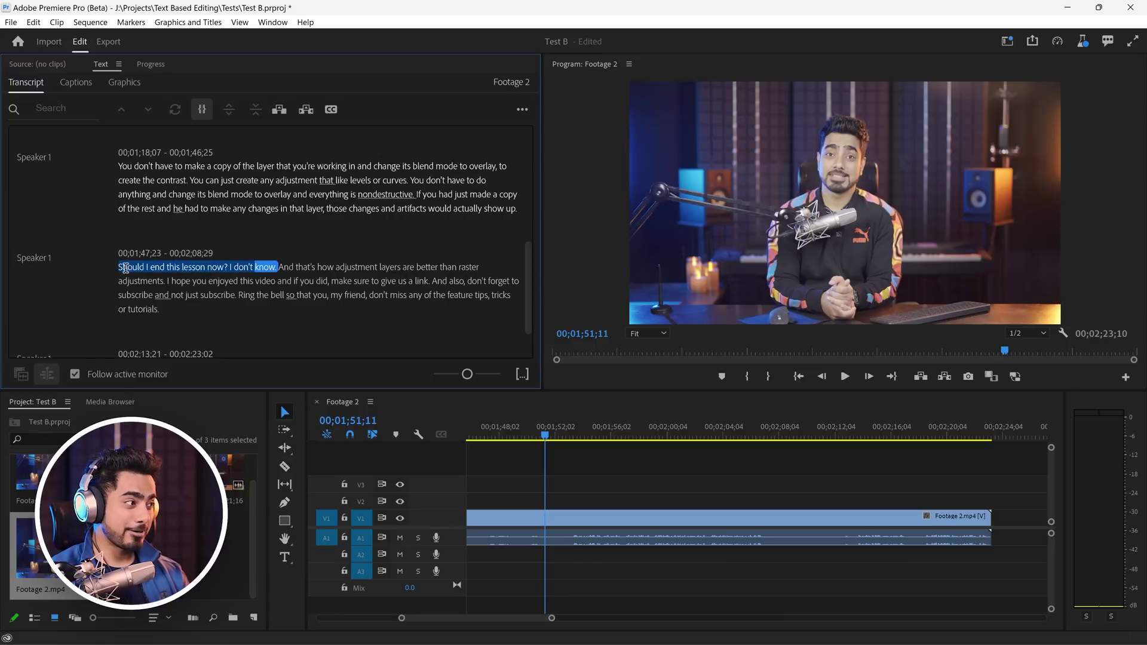
pyautogui.moveTo(124, 268); pyautogui.dragTo(123, 268)
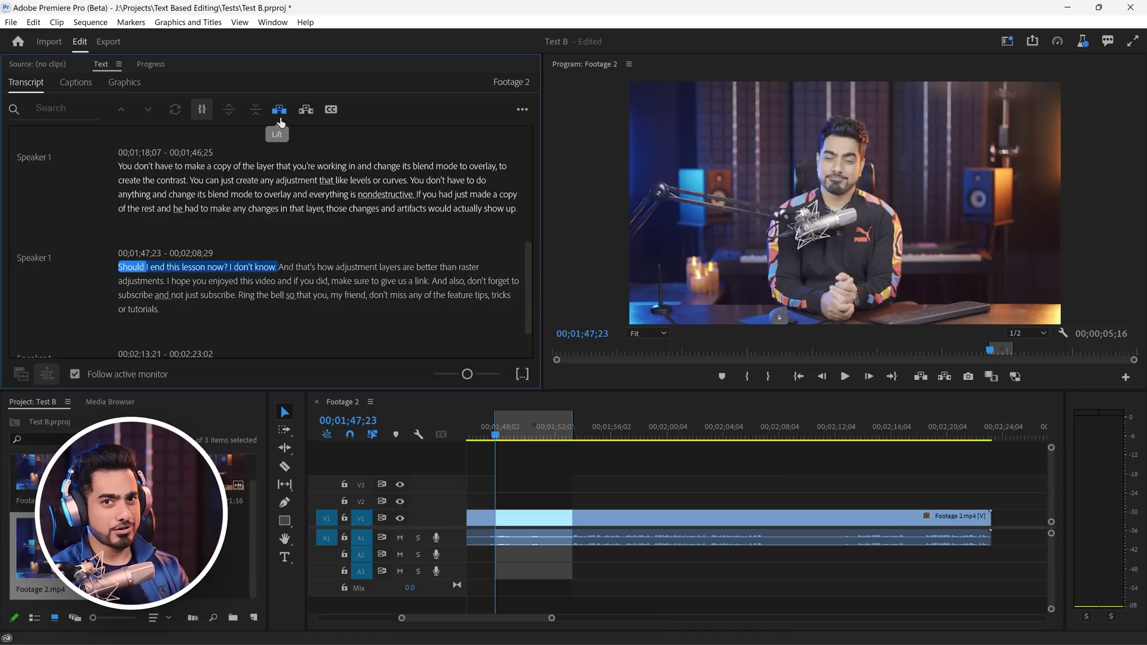
# Step: Look up the Lift command in Keyboard Shortcuts and close without changes
pyautogui.click(34, 22)
pyautogui.click(81, 438)
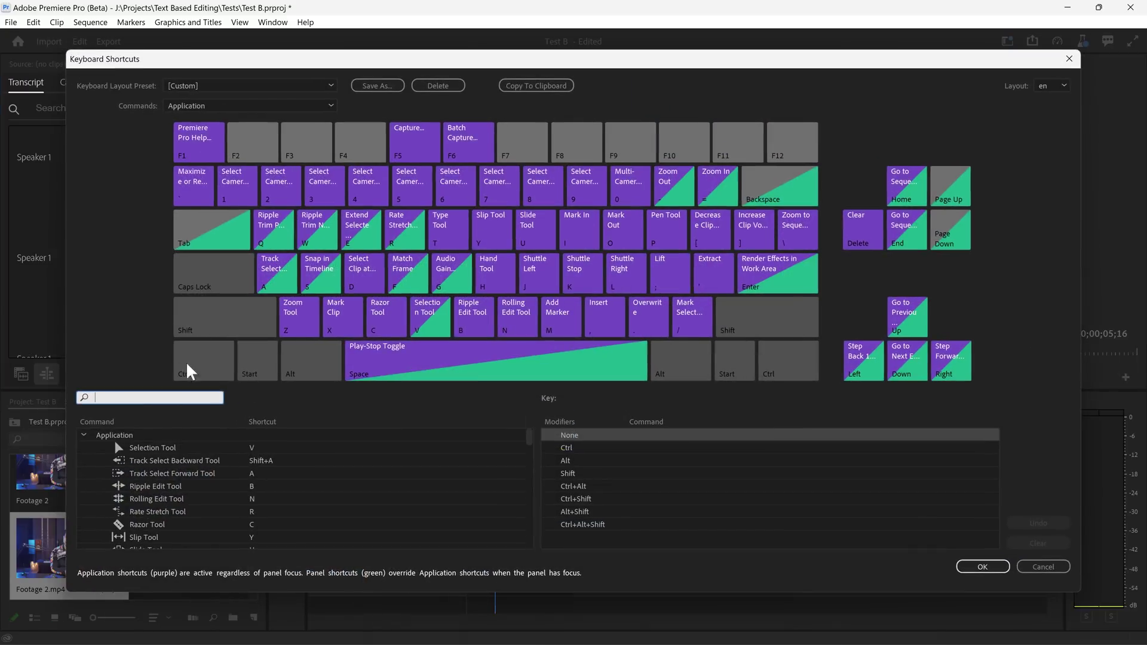
pyautogui.write('Lift')
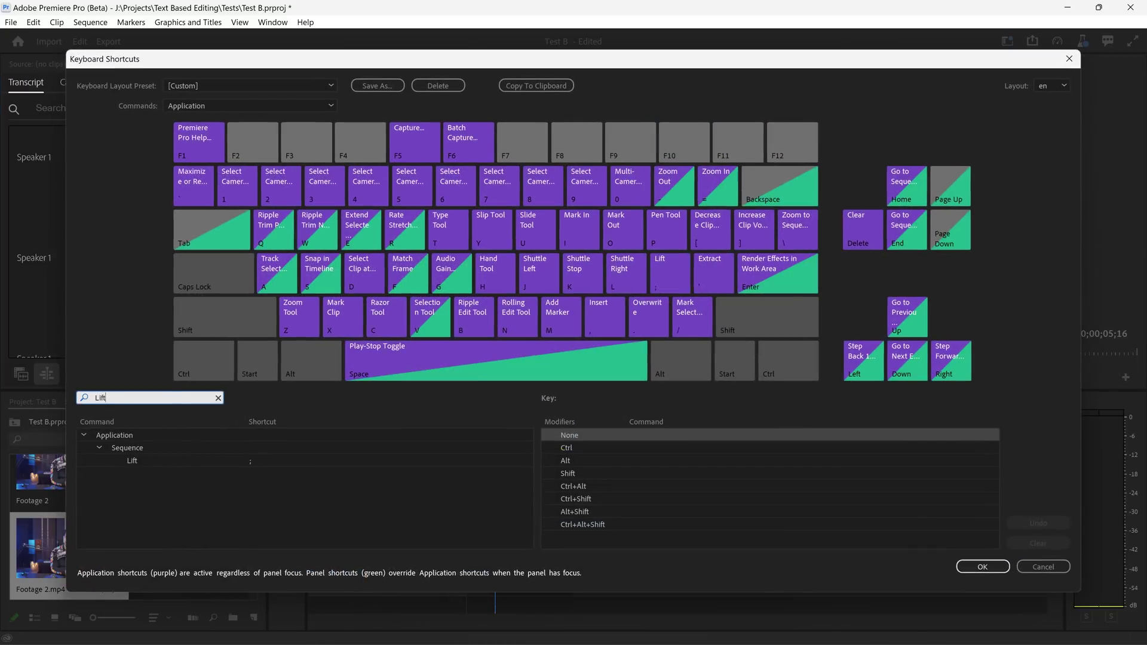
pyautogui.click(1042, 566)
# Step: Lift the ending-the-lesson sentence and undo it, then extract it and check the timeline
pyautogui.click(279, 110)
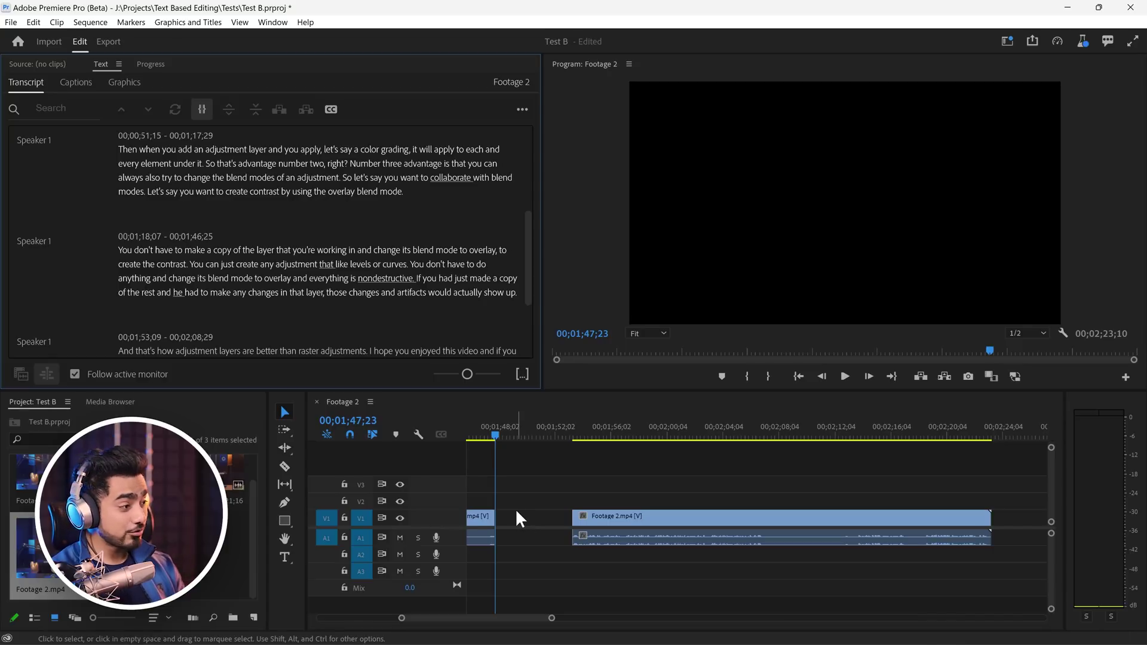
pyautogui.hotkey('ctrl', 'z')
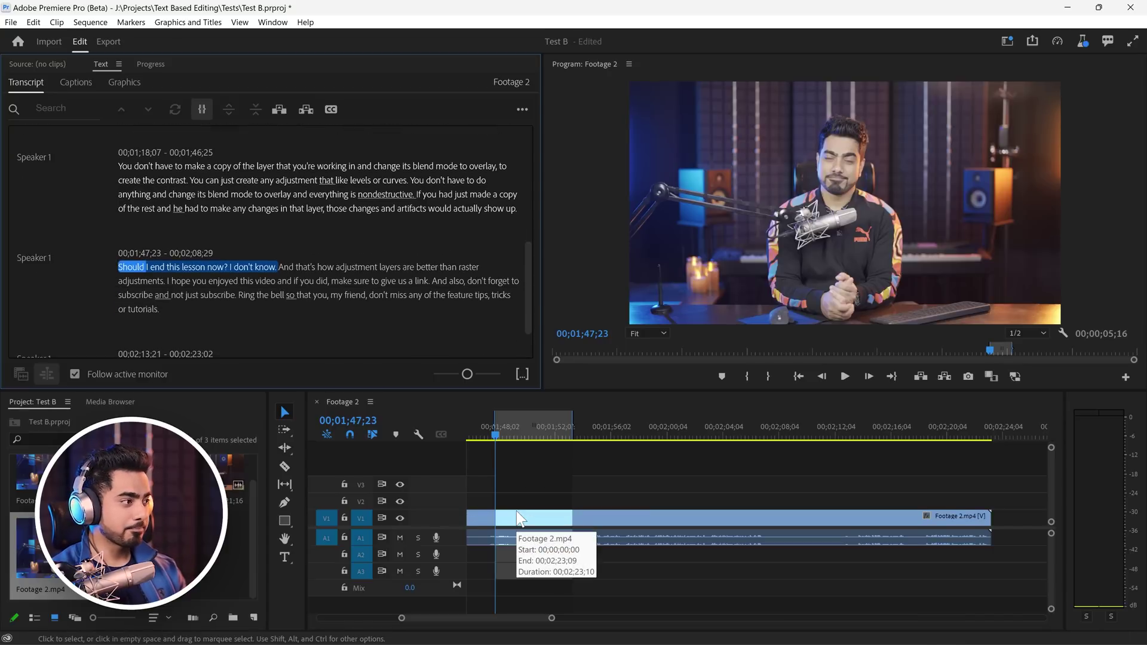
pyautogui.click(315, 112)
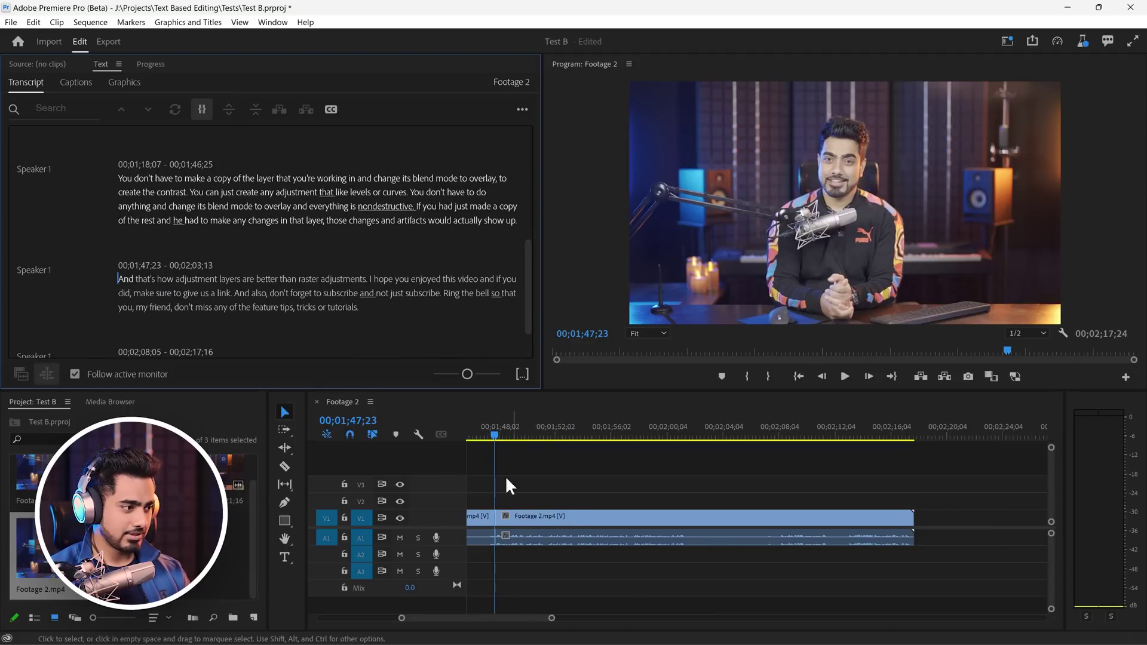
pyautogui.click(481, 429)
pyautogui.moveTo(483, 431); pyautogui.dragTo(480, 430)
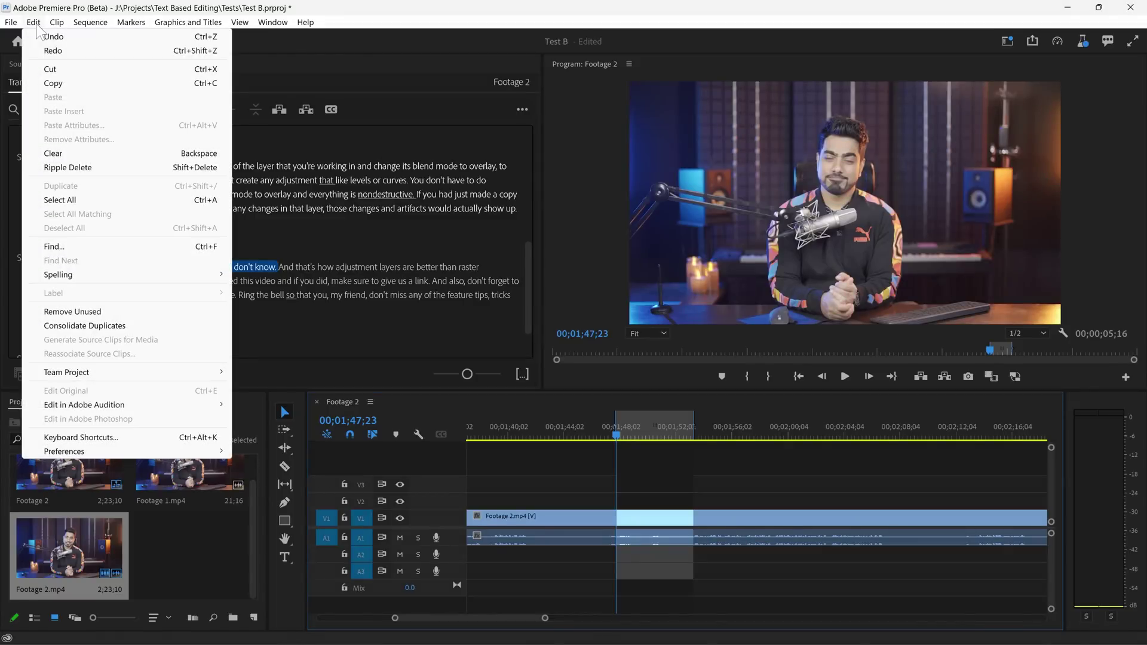
pyautogui.click(137, 436)
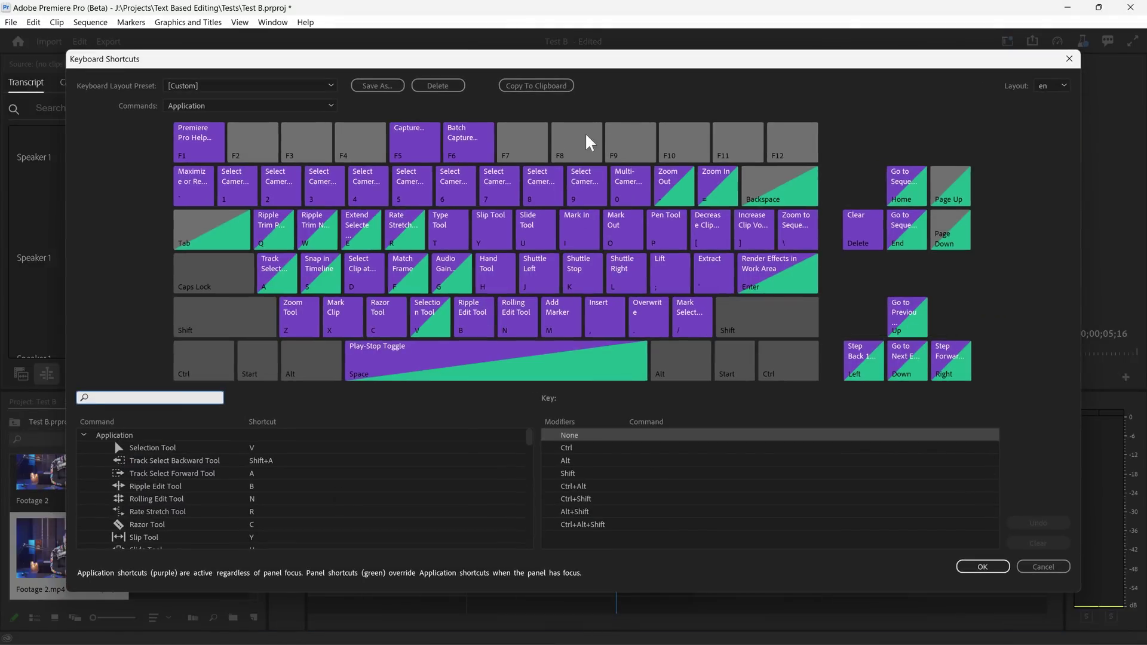
pyautogui.click(256, 86)
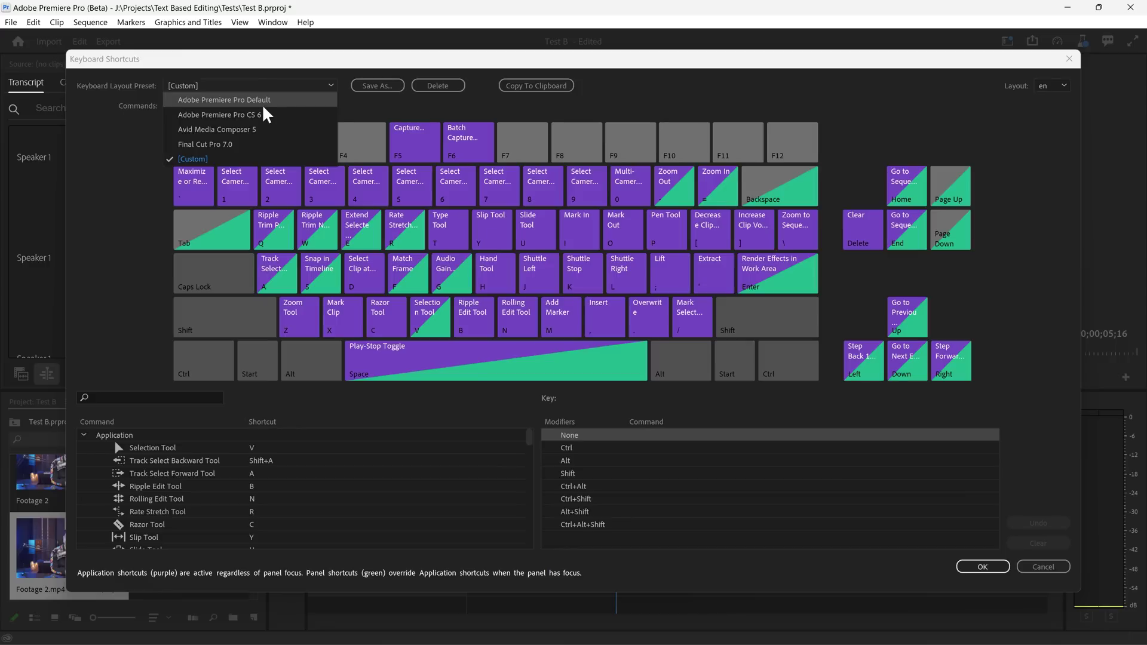
pyautogui.click(263, 101)
pyautogui.write('extrac')
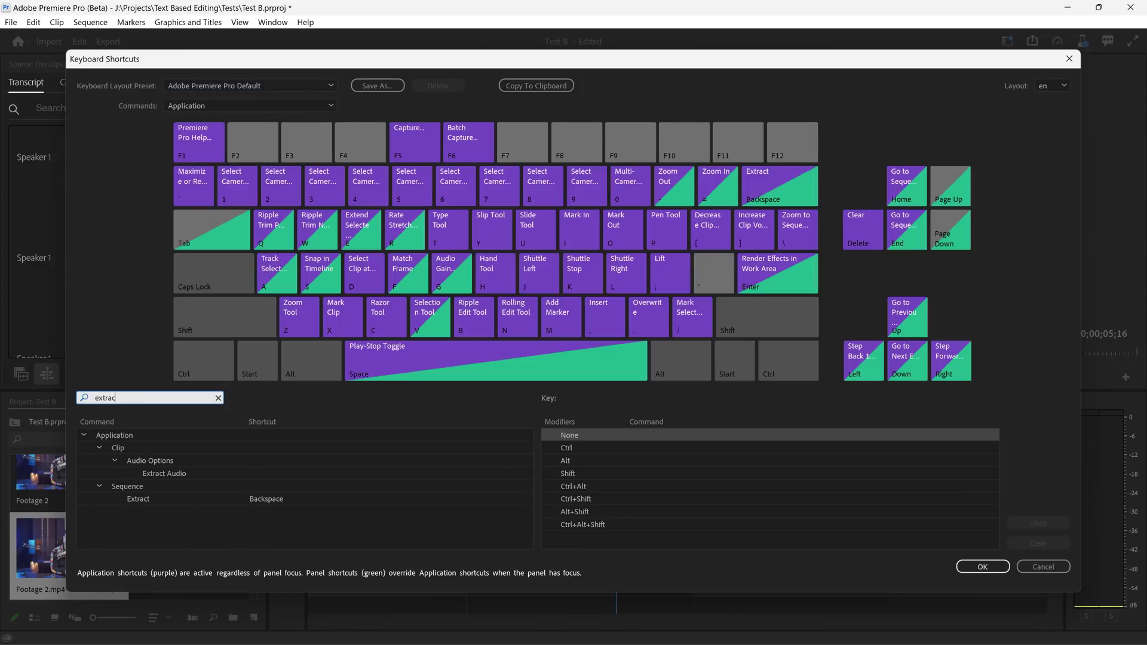
pyautogui.click(1043, 566)
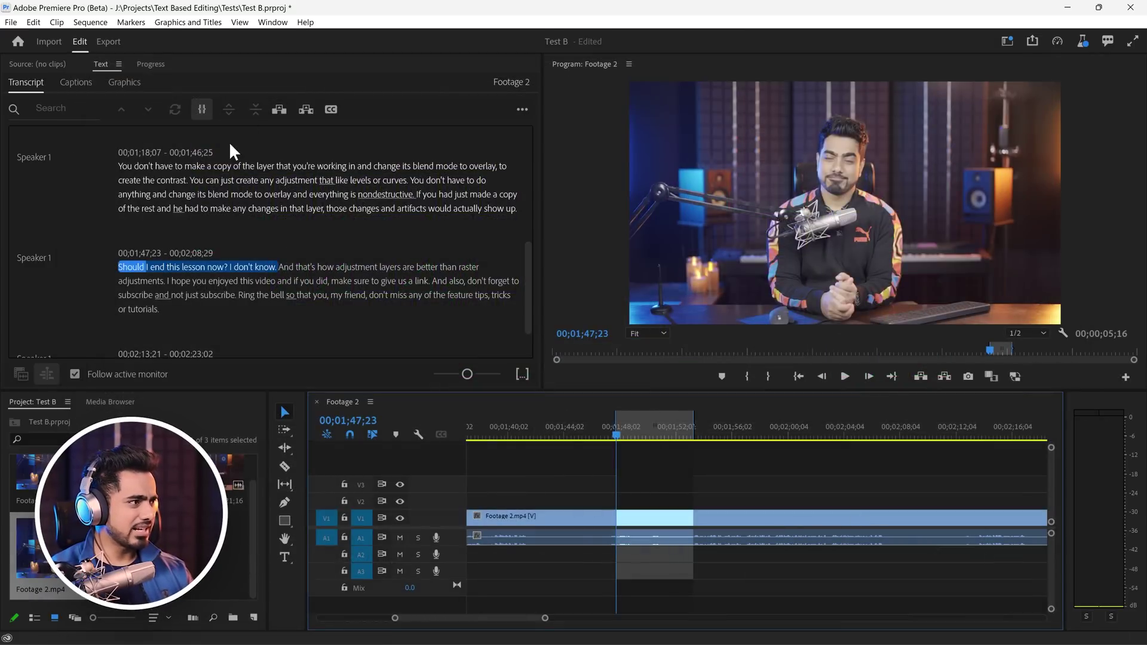
pyautogui.click(261, 136)
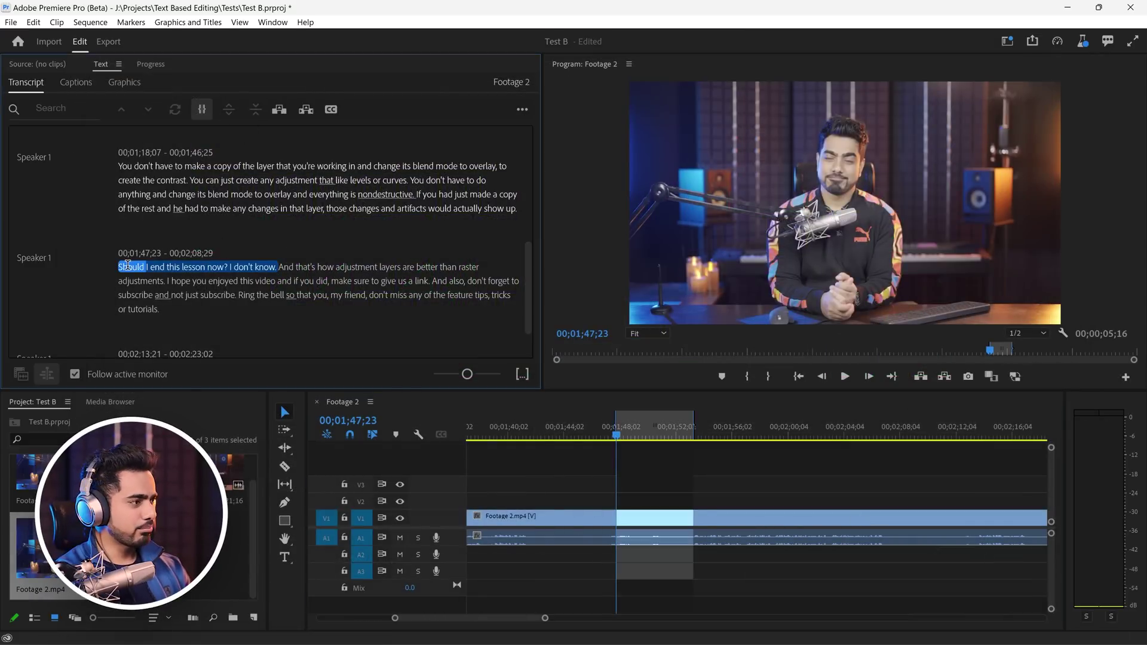
pyautogui.press('Delete')
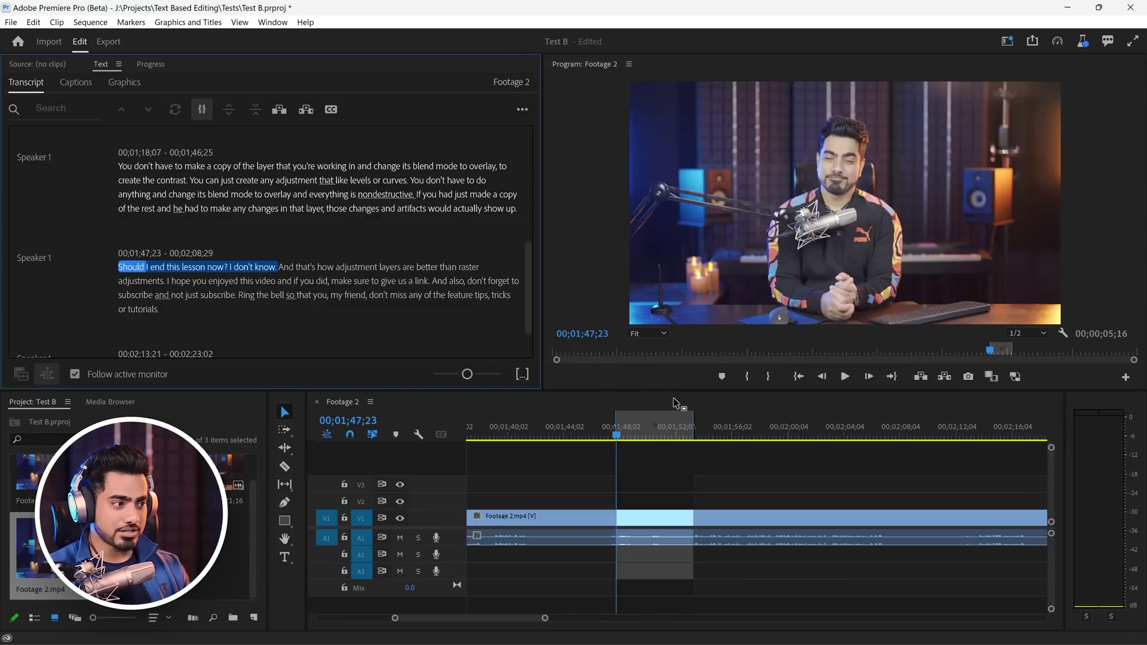
pyautogui.click(674, 398)
pyautogui.click(595, 157)
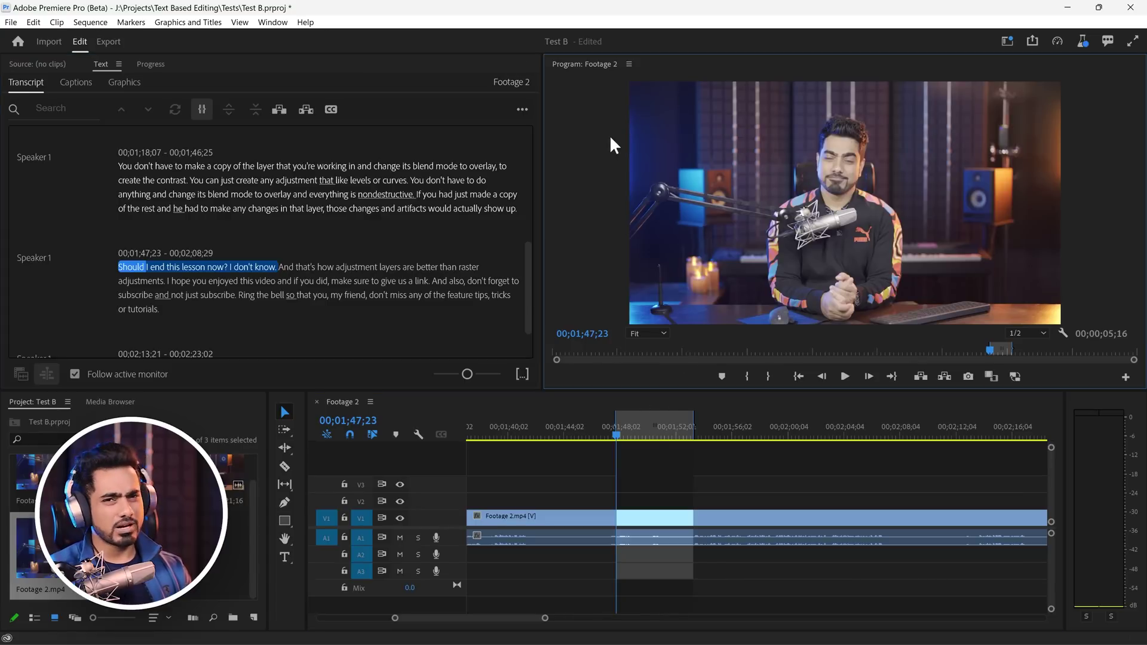
pyautogui.press('BackSpace')
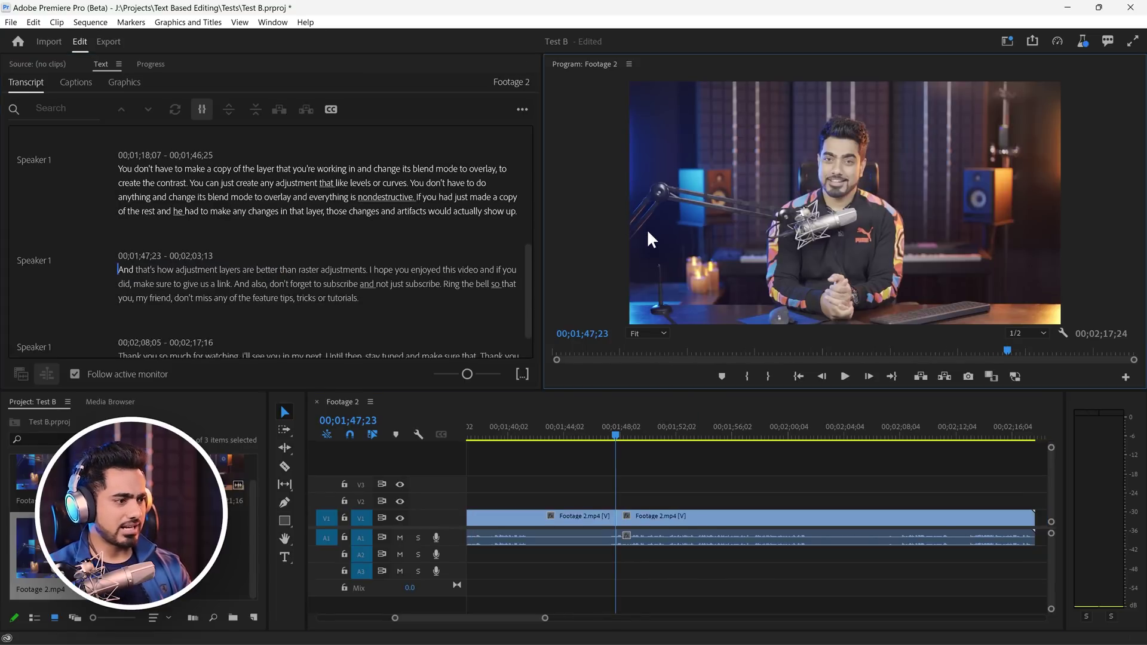
pyautogui.hotkey('ctrl', 'z')
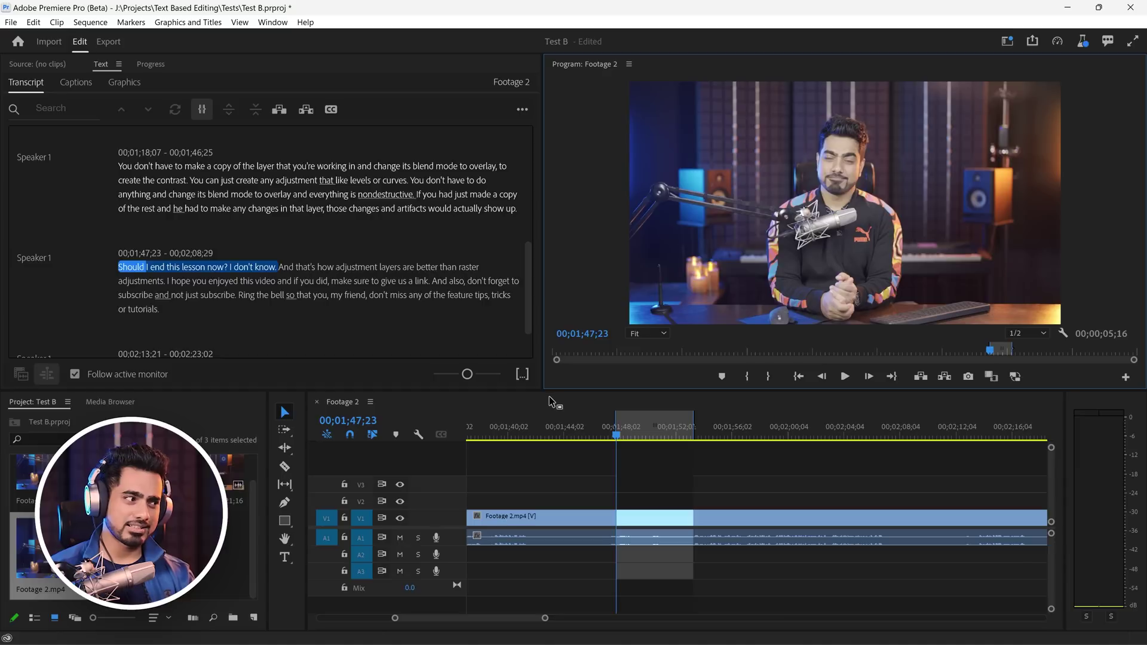
pyautogui.click(550, 401)
pyautogui.press('BackSpace')
pyautogui.hotkey('ctrl', 'z')
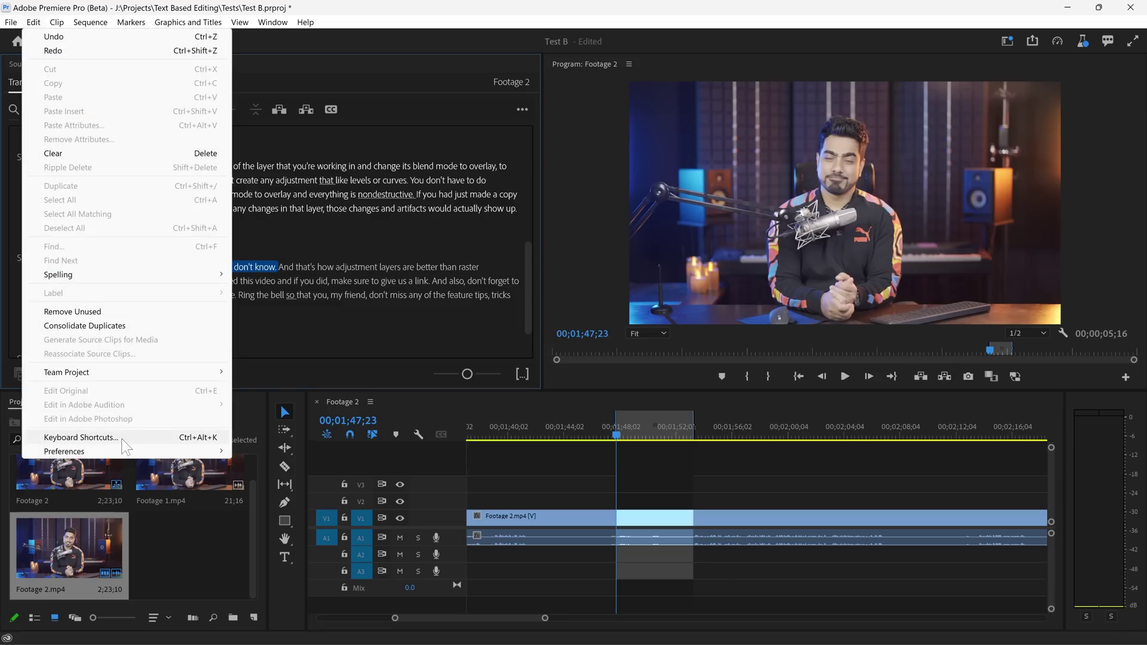
# Step: Replace Extract's Backspace shortcut with the apostrophe key and save
pyautogui.click(80, 437)
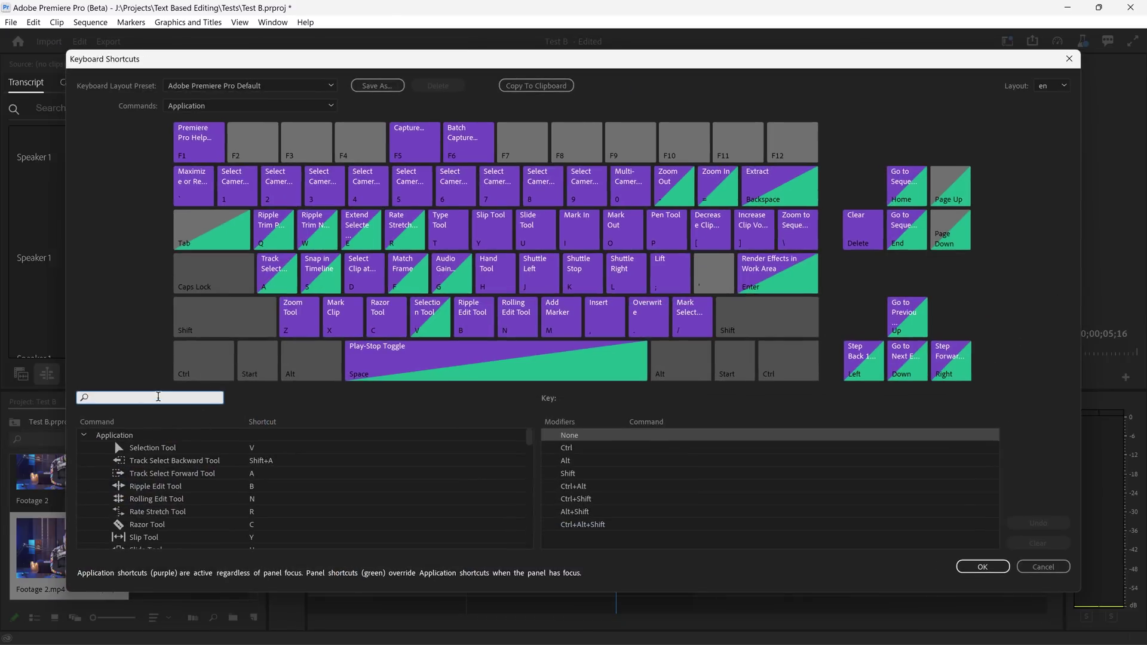
pyautogui.write('Extract')
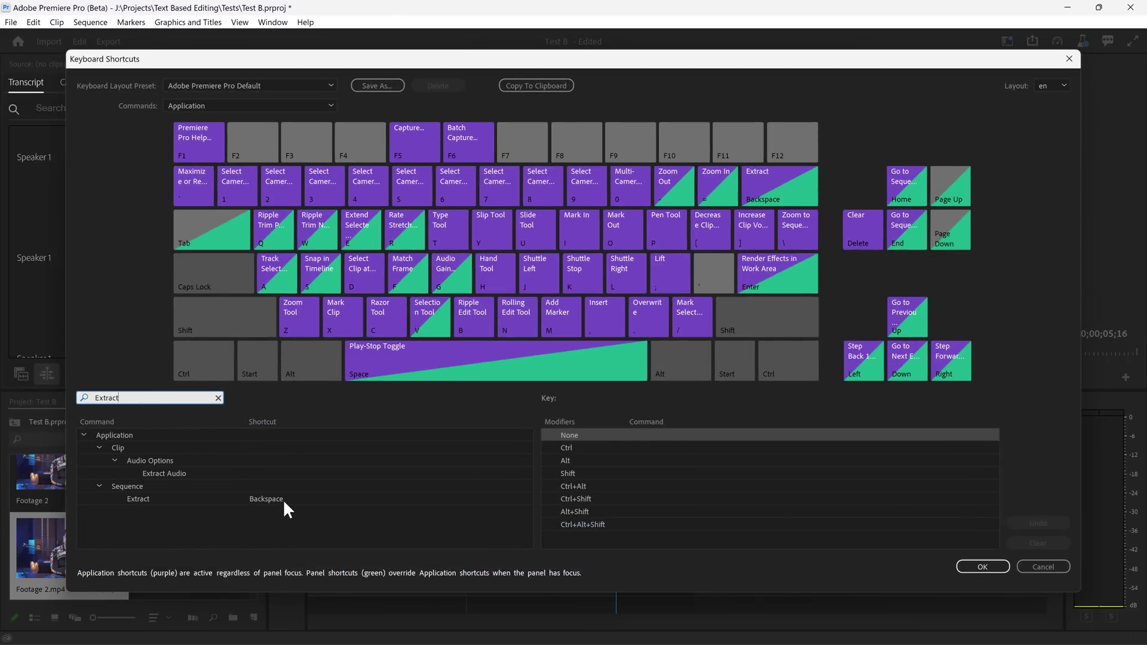
pyautogui.click(282, 499)
pyautogui.click(291, 498)
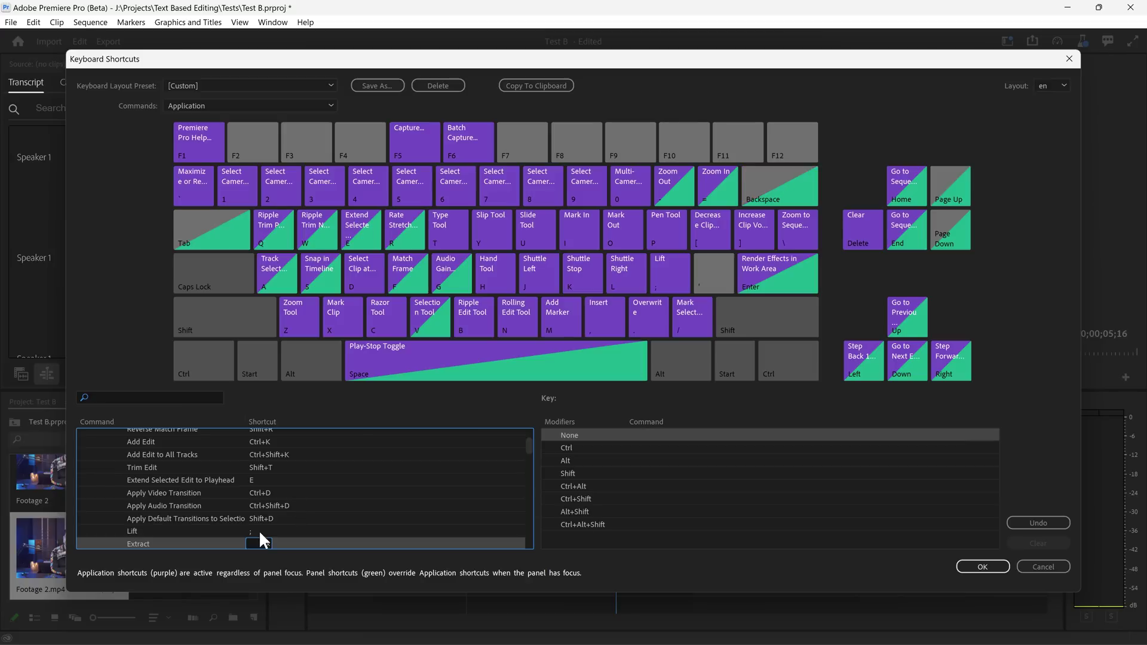
pyautogui.press("'")
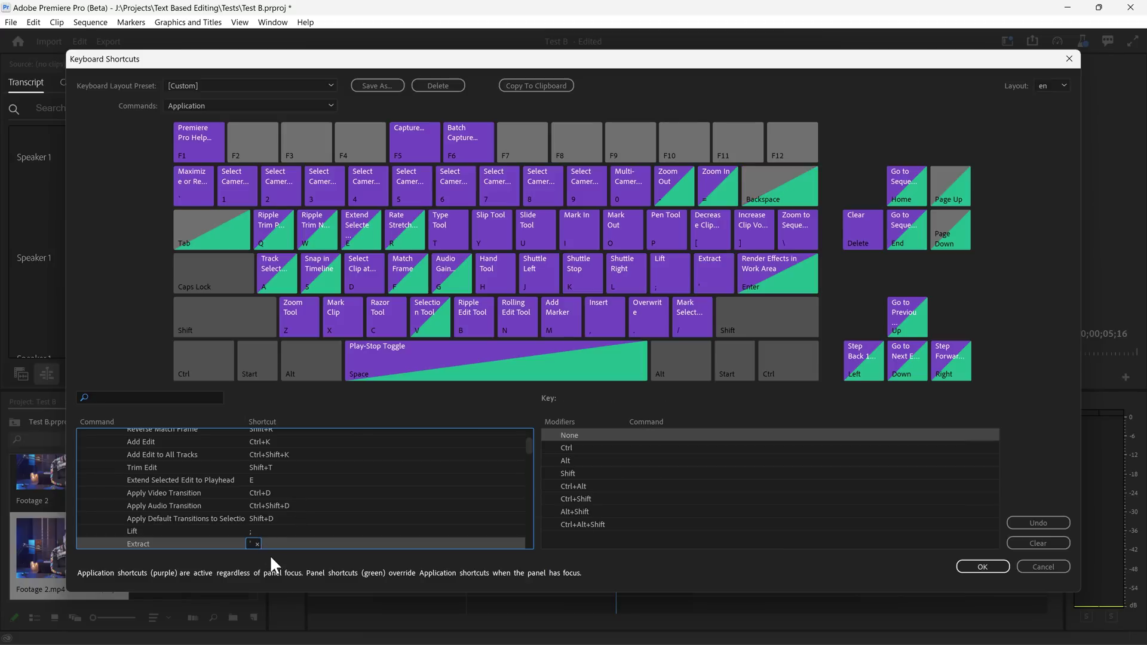
pyautogui.click(982, 566)
# Step: Select "Should I end this lesson now? I don't know." and extract it with the apostrophe key
pyautogui.click(235, 319)
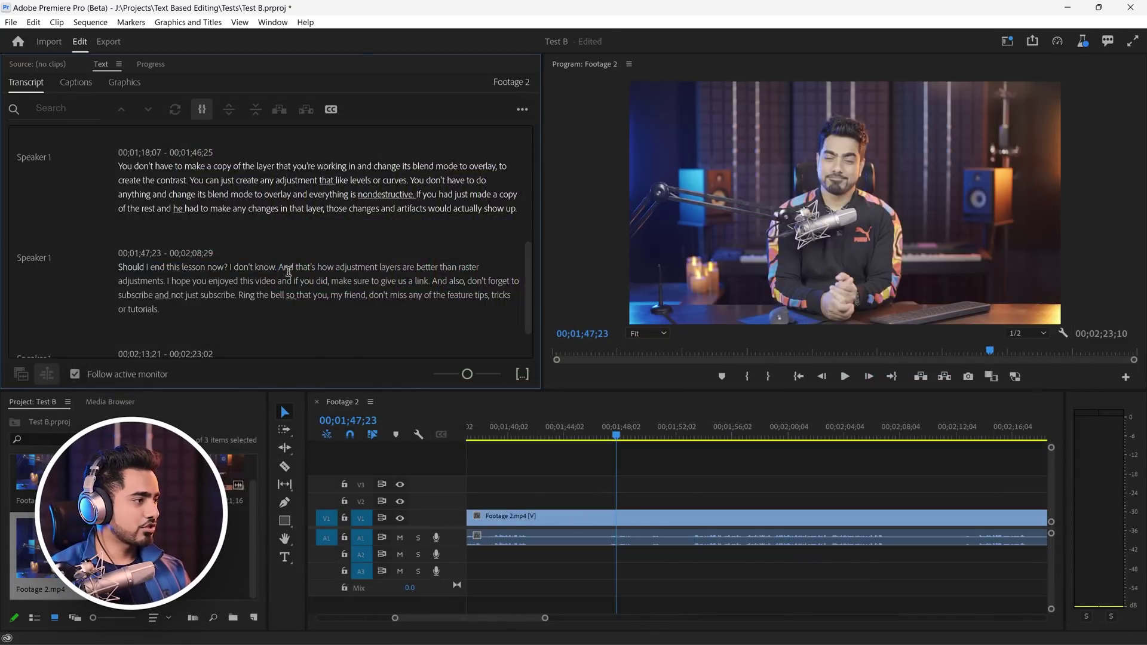
pyautogui.moveTo(256, 268); pyautogui.dragTo(125, 267)
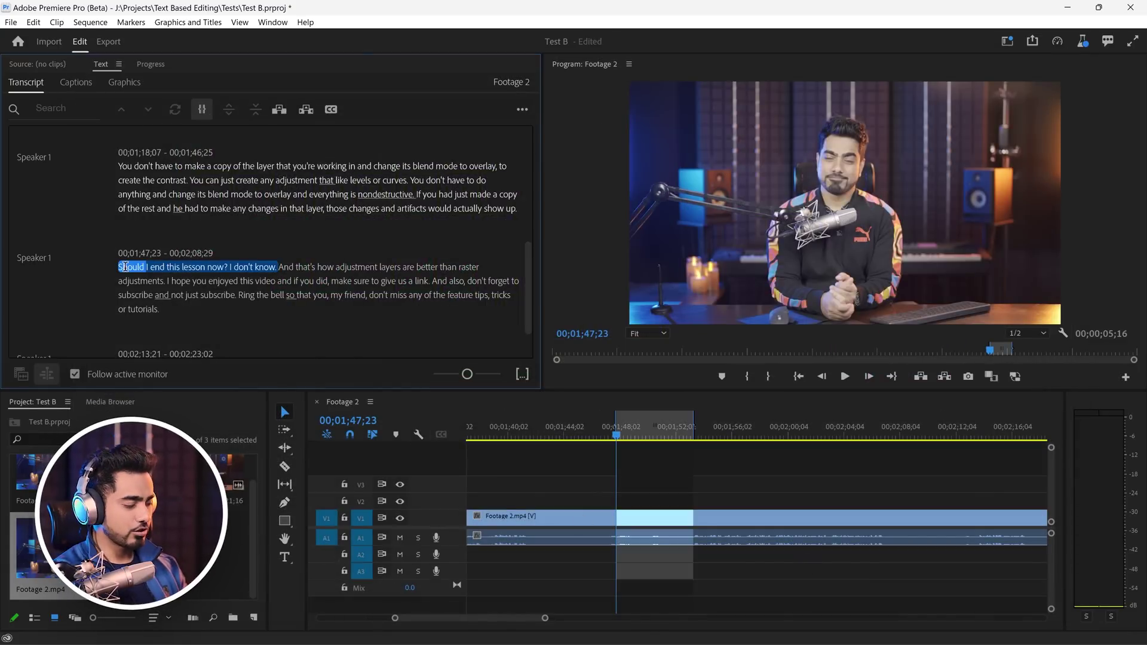
pyautogui.press("'")
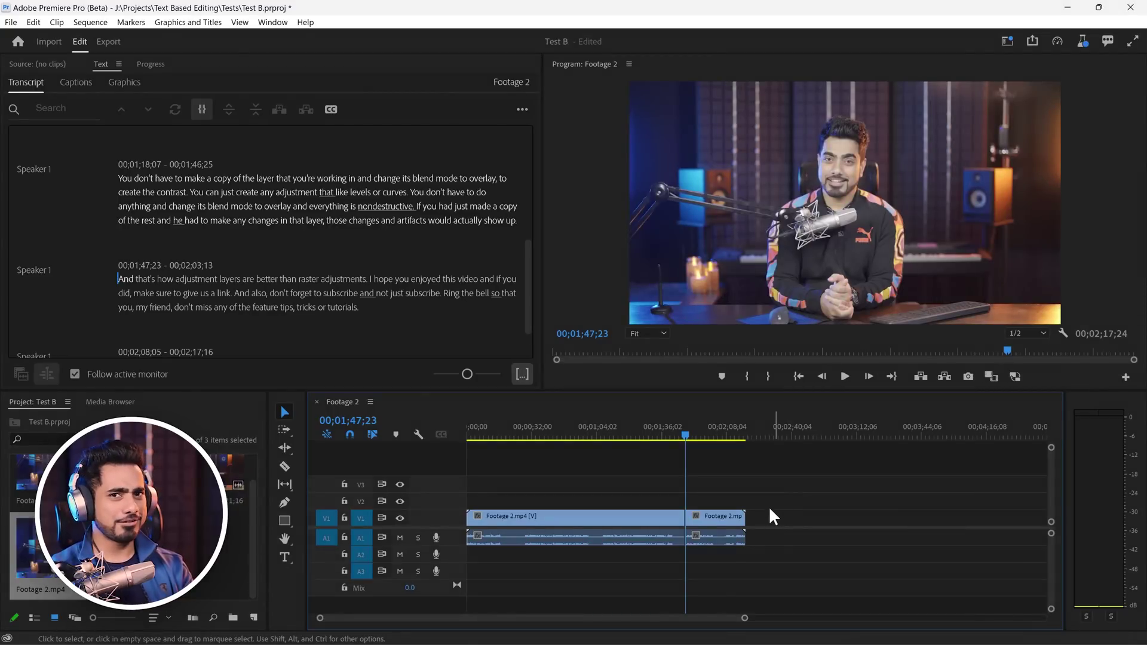
# Step: Delete the leftover second Footage 2 clip and move the remaining clip later on the timeline
pyautogui.click(724, 517)
pyautogui.press('Delete')
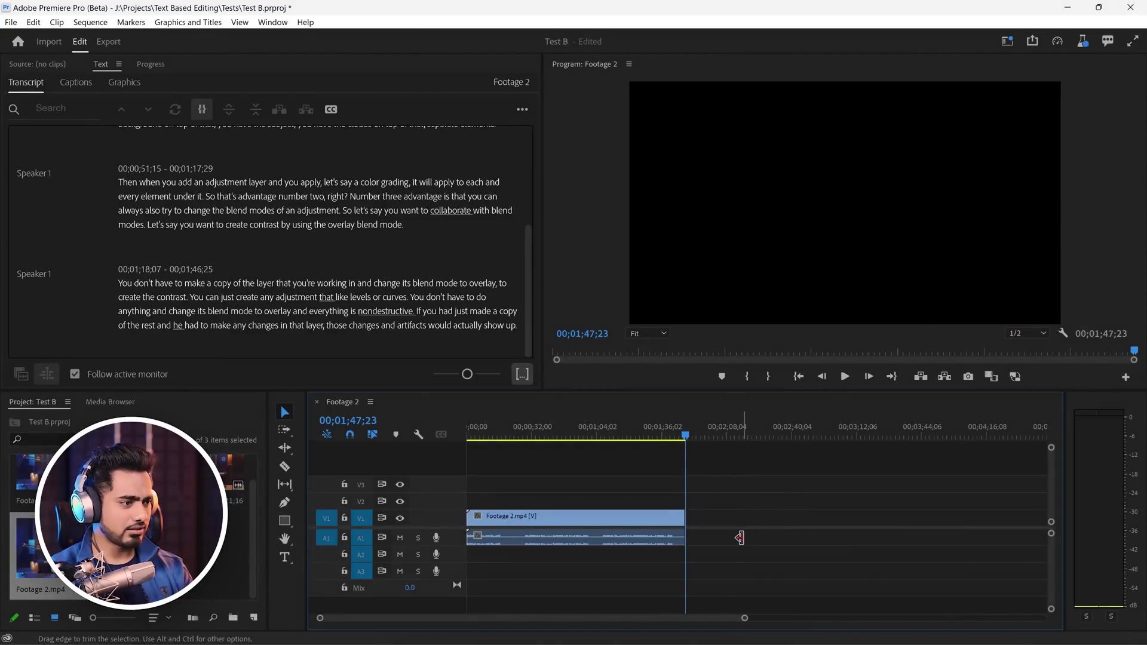
pyautogui.scroll(3, 326, 265)
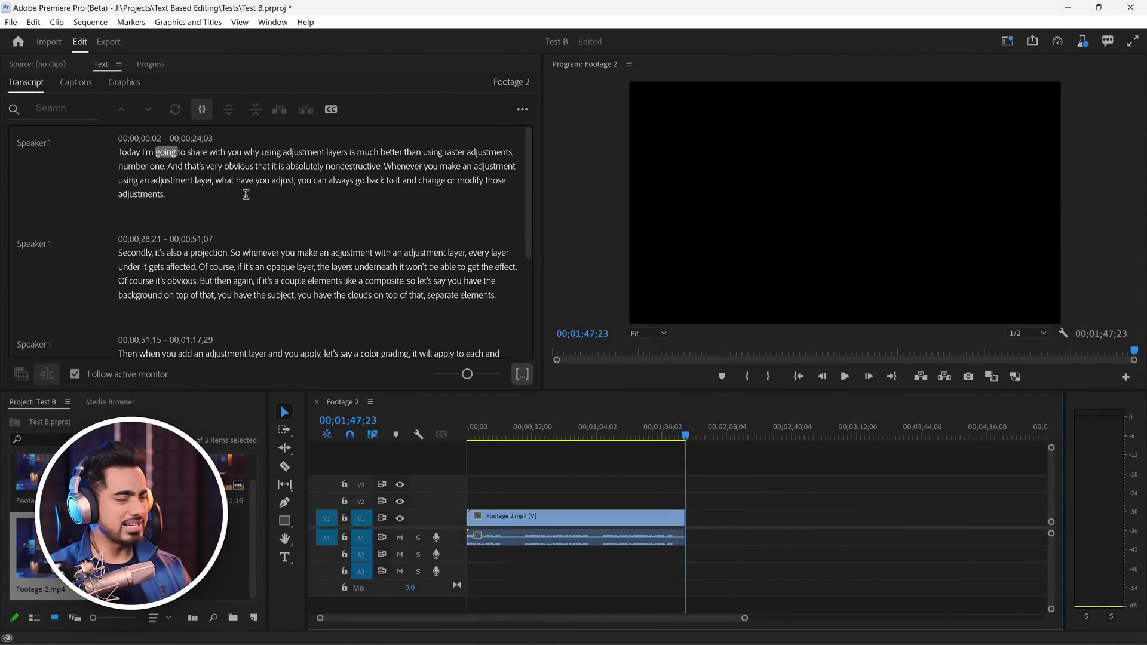
pyautogui.moveTo(677, 517); pyautogui.dragTo(756, 517)
pyautogui.scroll(-5, 318, 322)
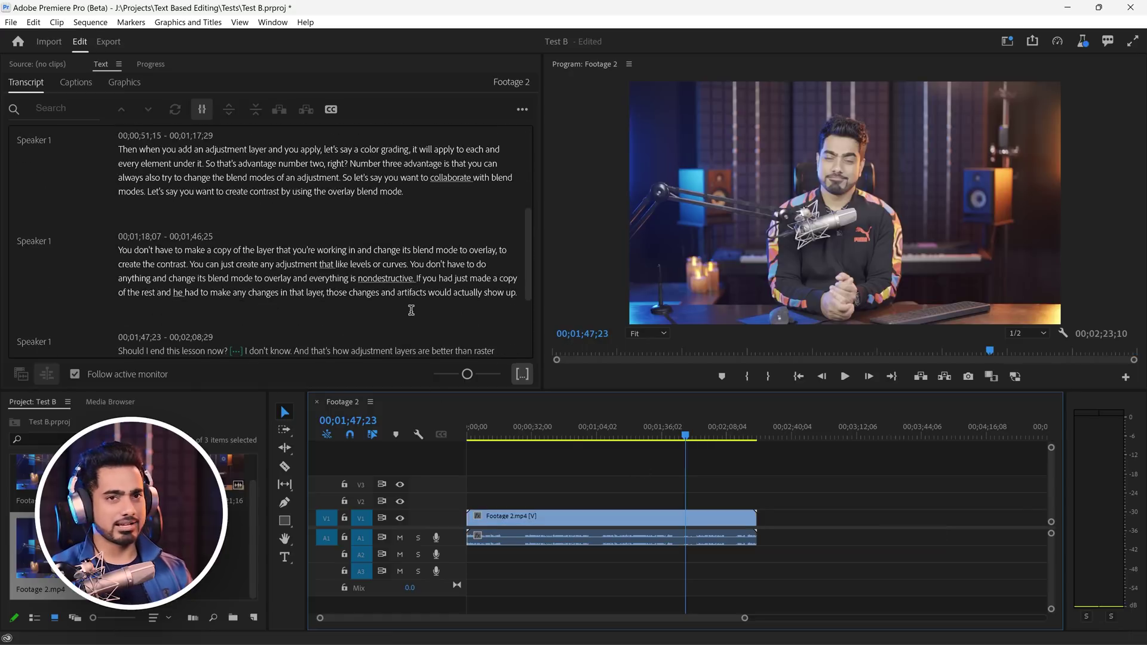
pyautogui.scroll(-3, 411, 310)
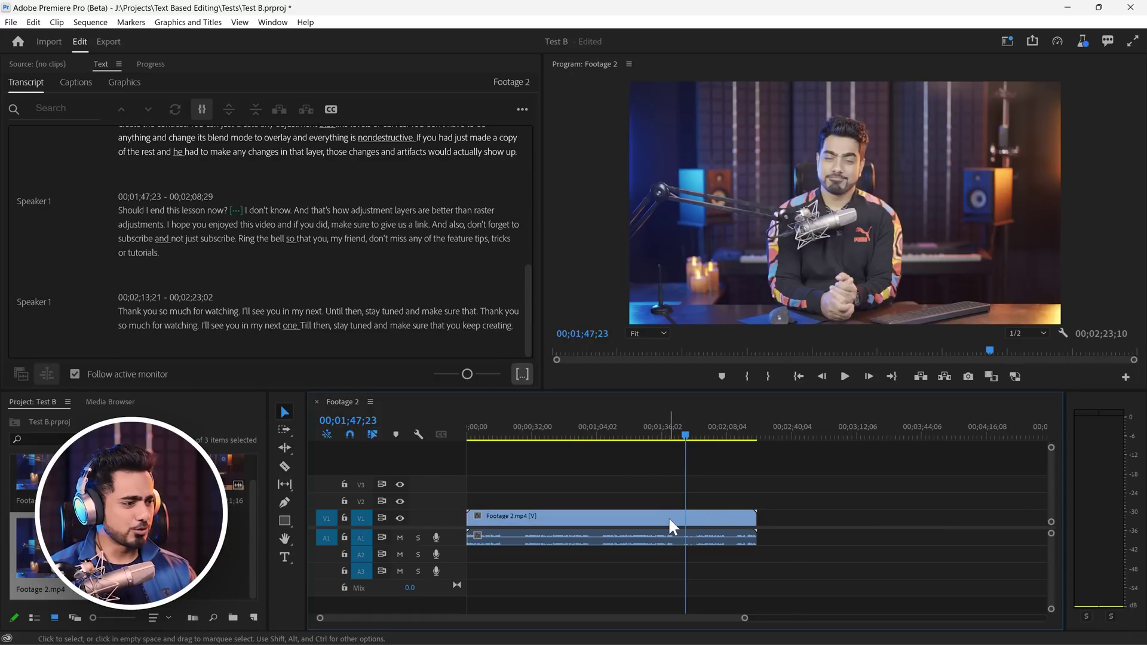
pyautogui.moveTo(668, 516); pyautogui.dragTo(858, 516)
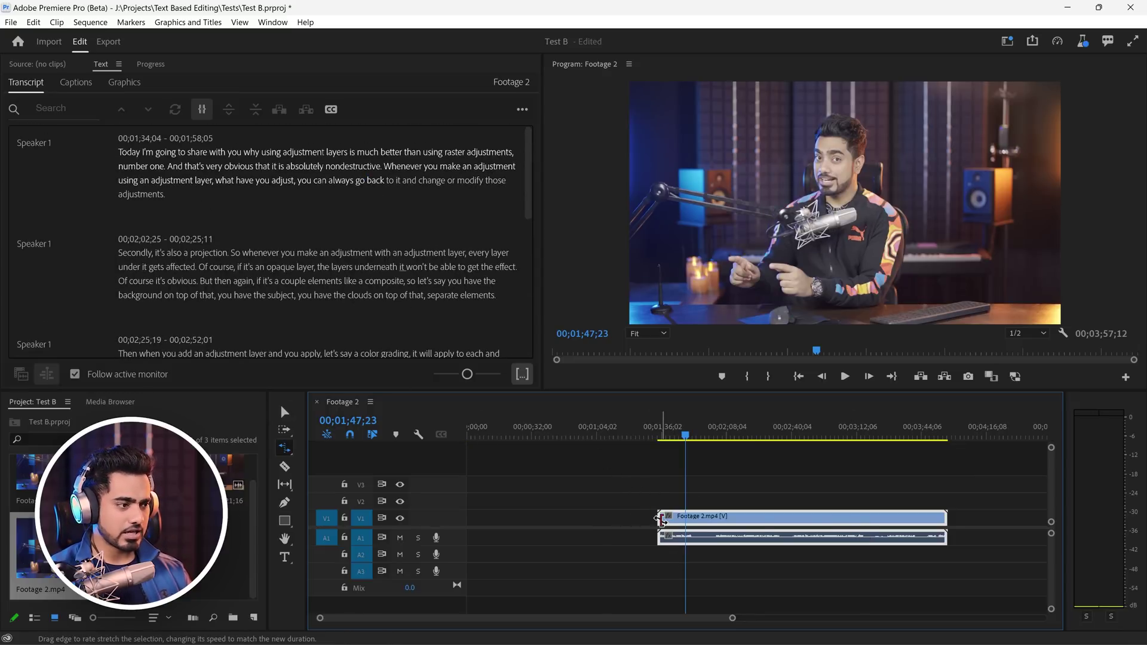
# Step: Rate-stretch the clip back to the sequence start at 52.65% speed, then play from the start
pyautogui.moveTo(660, 517); pyautogui.dragTo(467, 518)
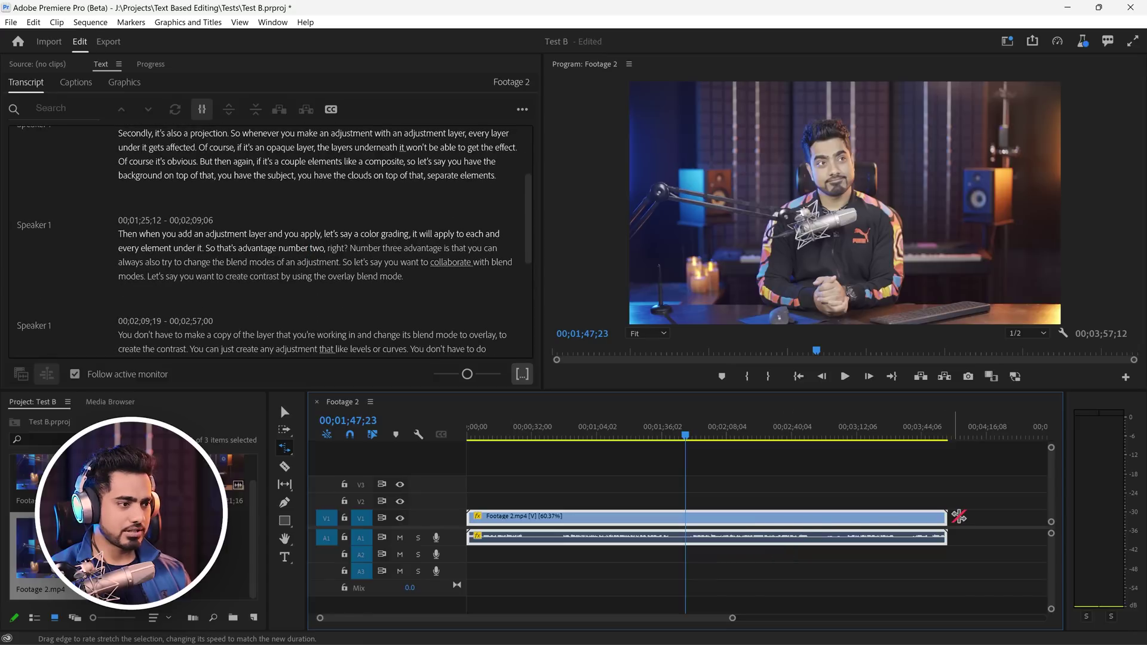
pyautogui.moveTo(950, 516); pyautogui.dragTo(1017, 518)
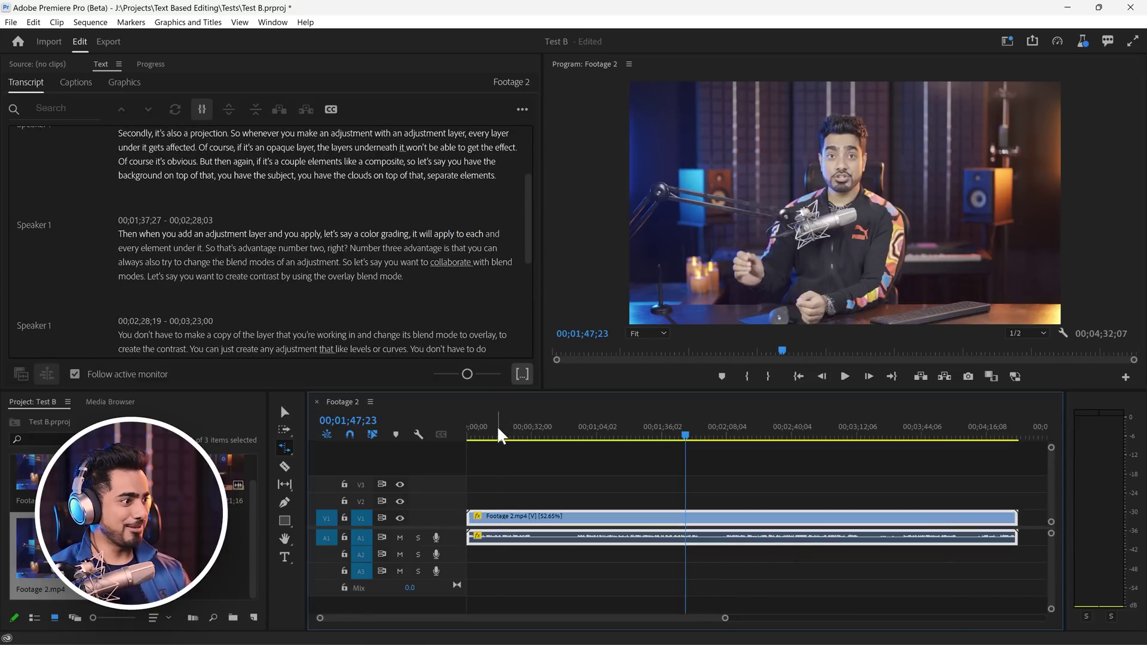
pyautogui.press('Home')
pyautogui.press('space')
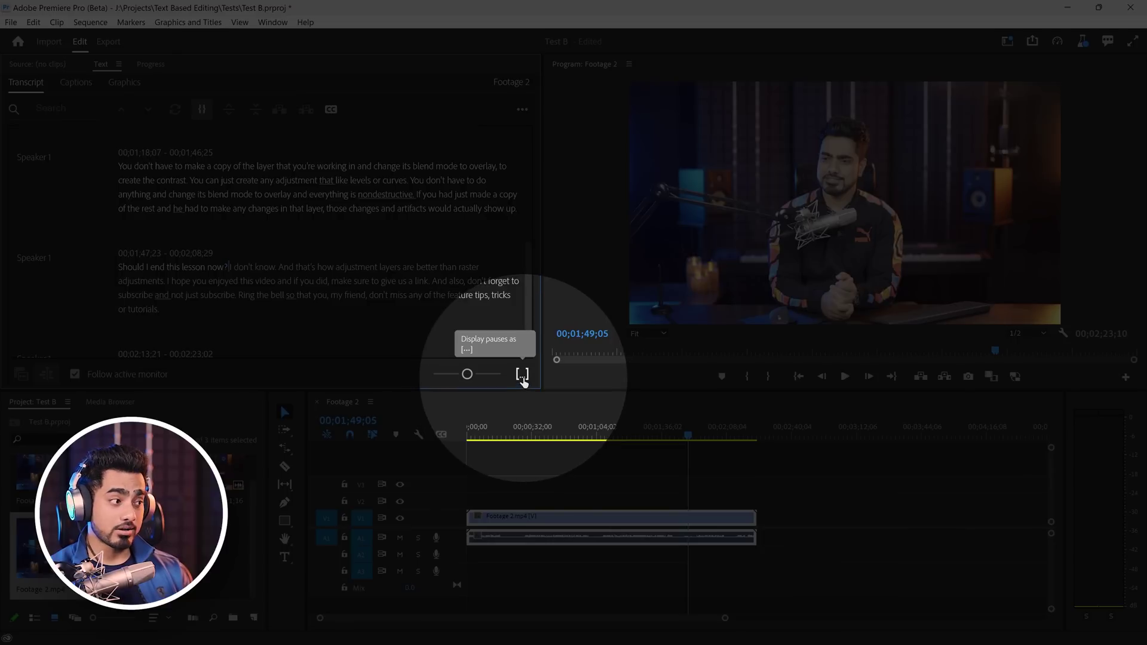
# Step: Show pauses as transcript markers and select the pause after "now?"
pyautogui.click(522, 375)
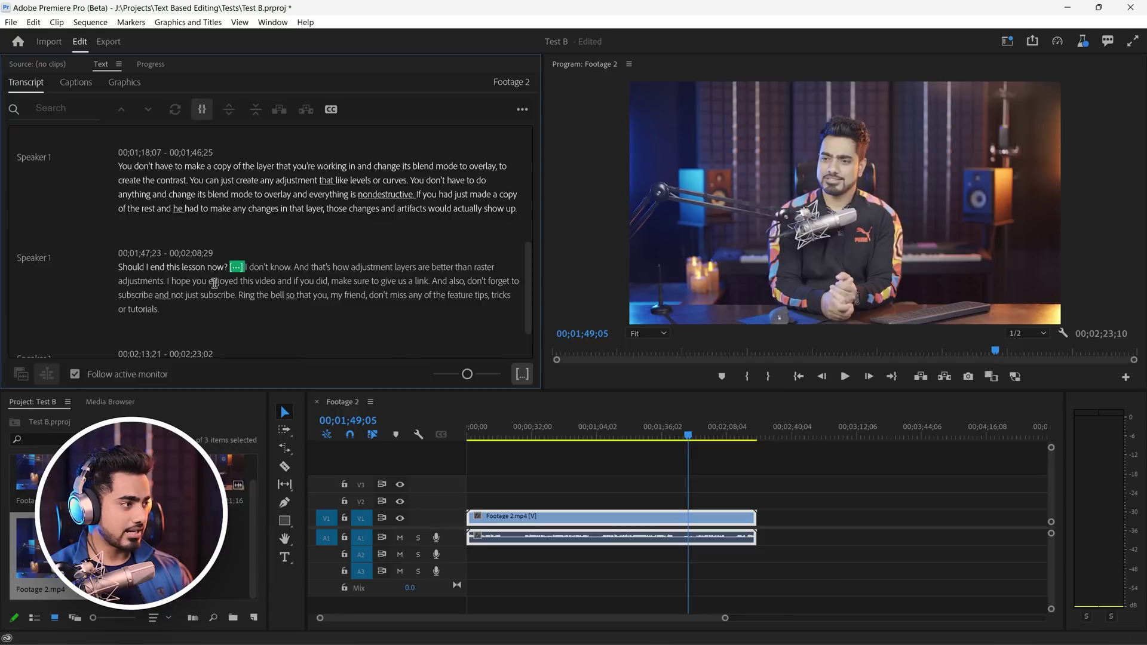
pyautogui.click(208, 281)
pyautogui.click(238, 267)
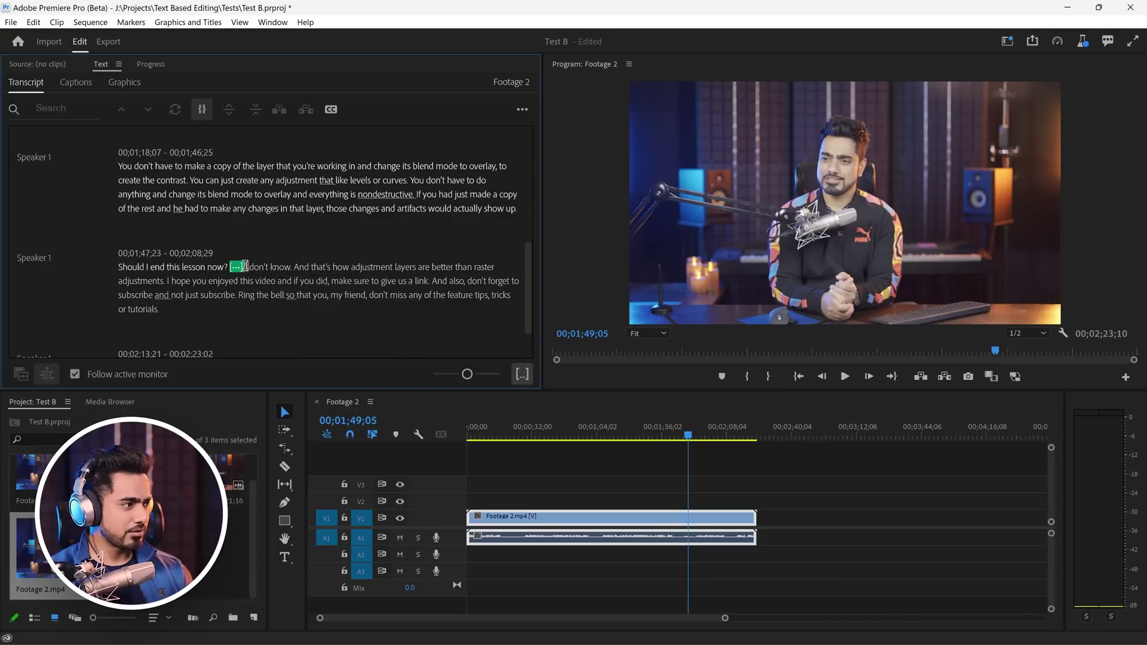
pyautogui.hotkey('ctrl', 'shift', 'Down')
pyautogui.click(250, 279)
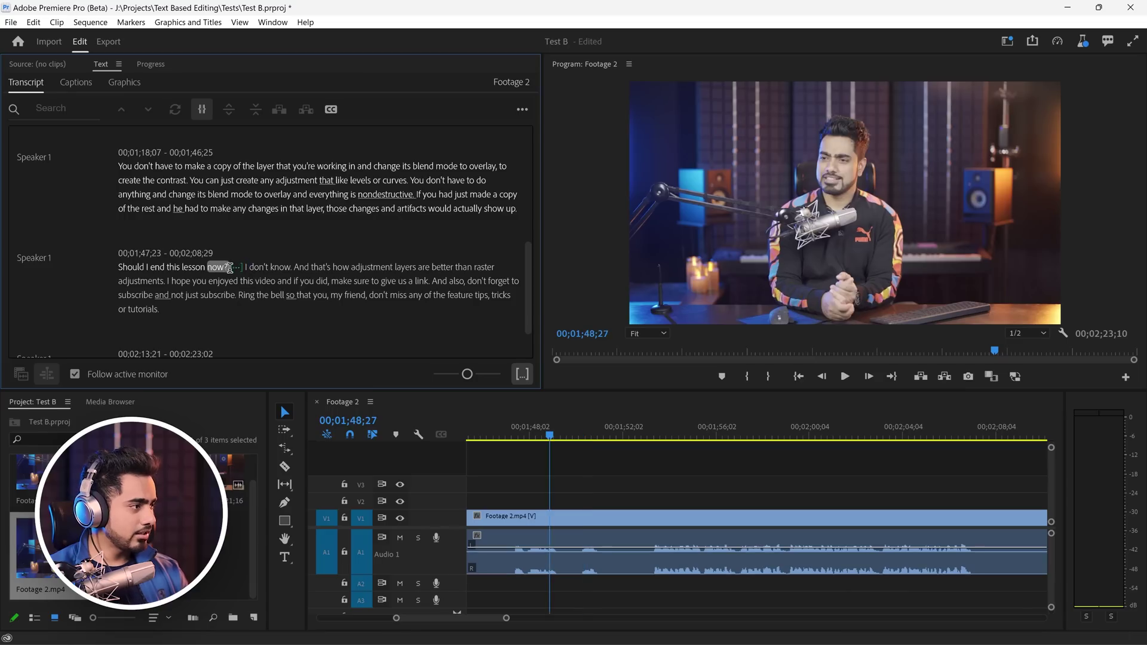
# Step: Play from "lesson" and park the playhead just after "now?"
pyautogui.click(233, 268)
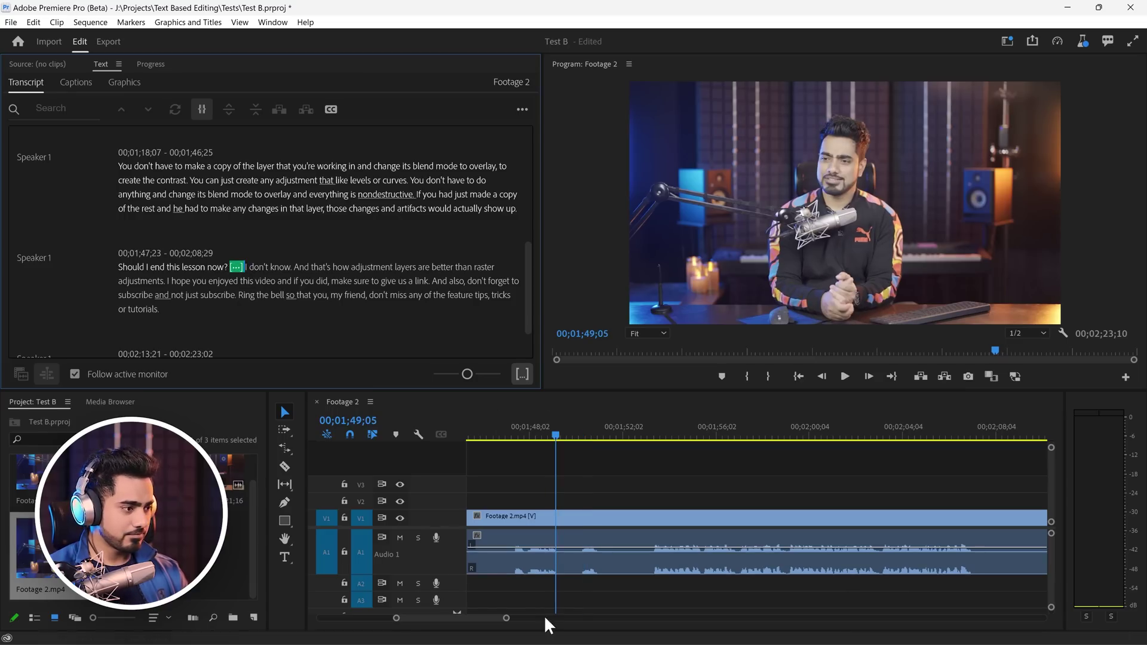
pyautogui.click(197, 266)
pyautogui.press('space')
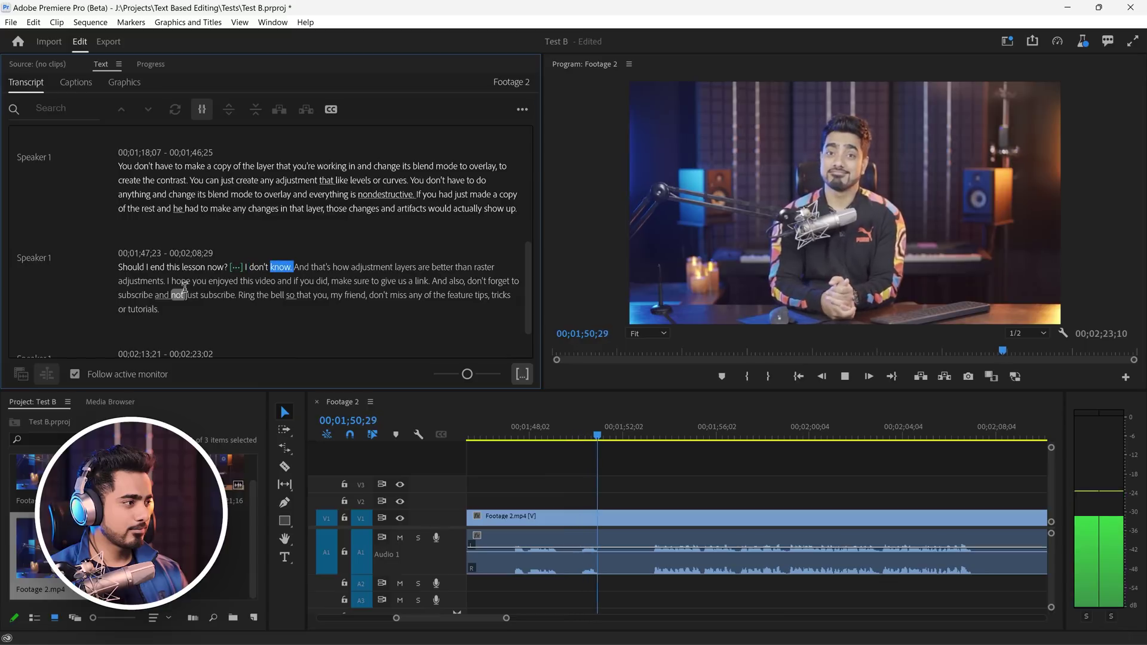
pyautogui.press('space')
pyautogui.click(224, 269)
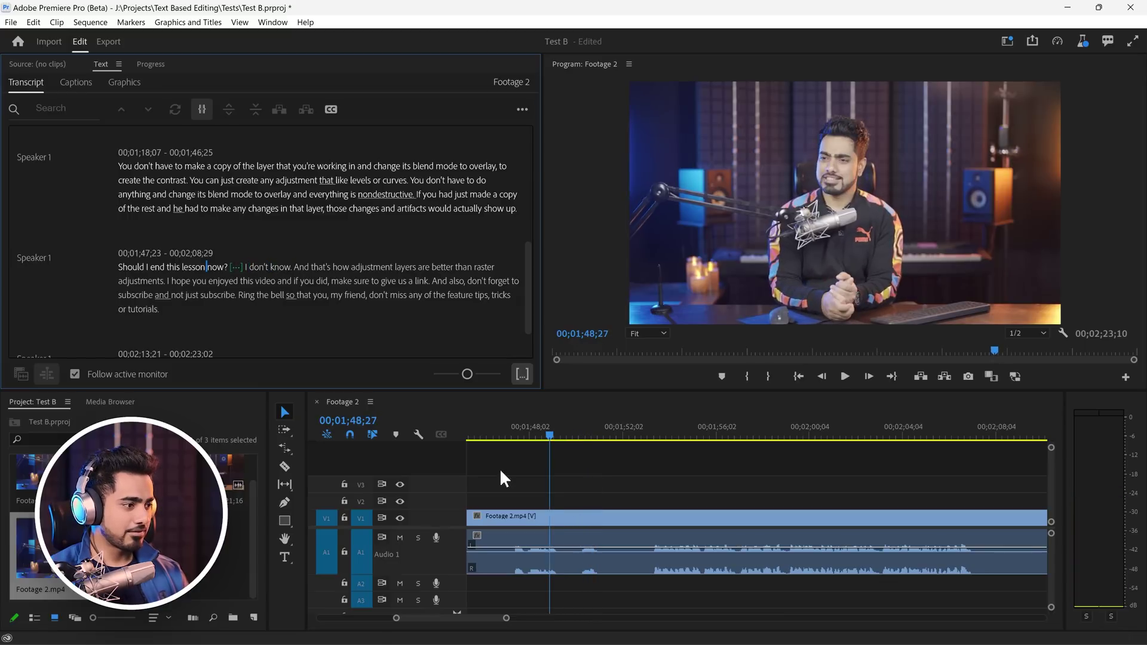
pyautogui.scroll(2, 590, 551)
pyautogui.moveTo(607, 438); pyautogui.dragTo(619, 435)
# Step: Razor-cut Footage 2 right after "now?" and play back over the cut
pyautogui.press('c')
pyautogui.hotkey('ctrl', 'k')
pyautogui.click(626, 439)
pyautogui.press('space')
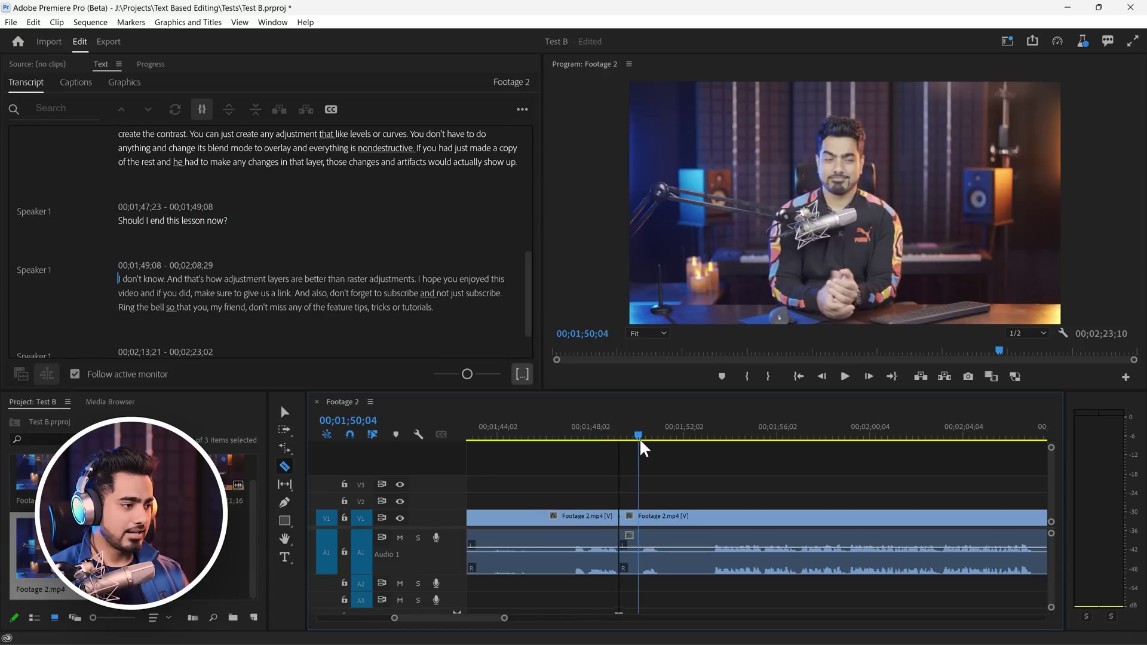
pyautogui.click(581, 439)
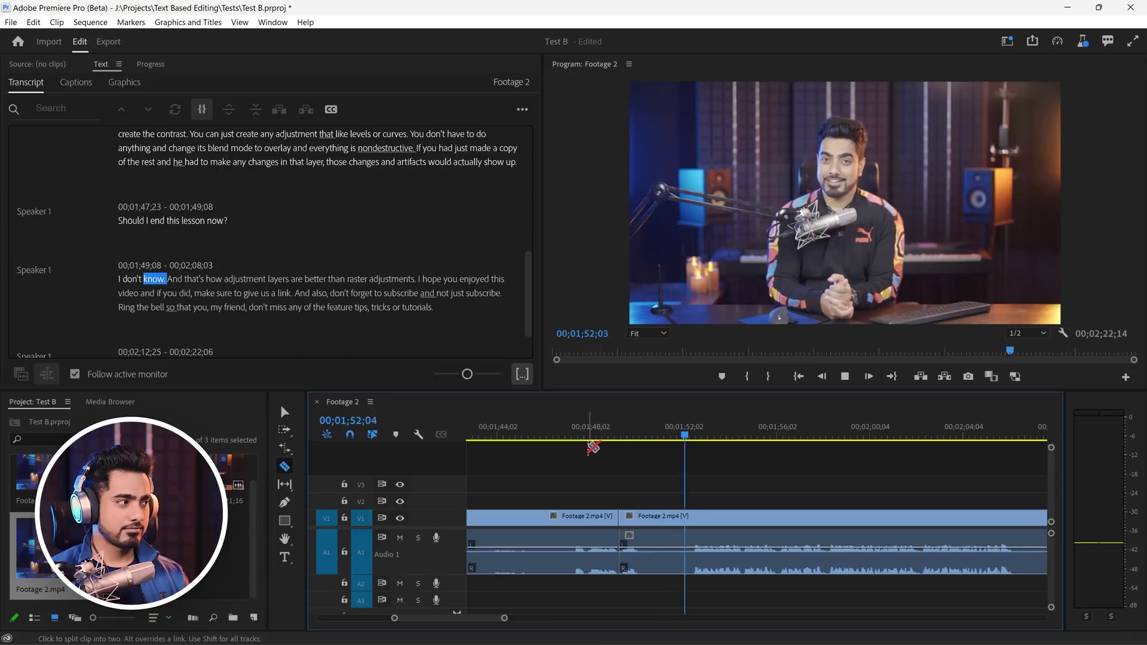
pyautogui.click(696, 547)
pyautogui.press('space')
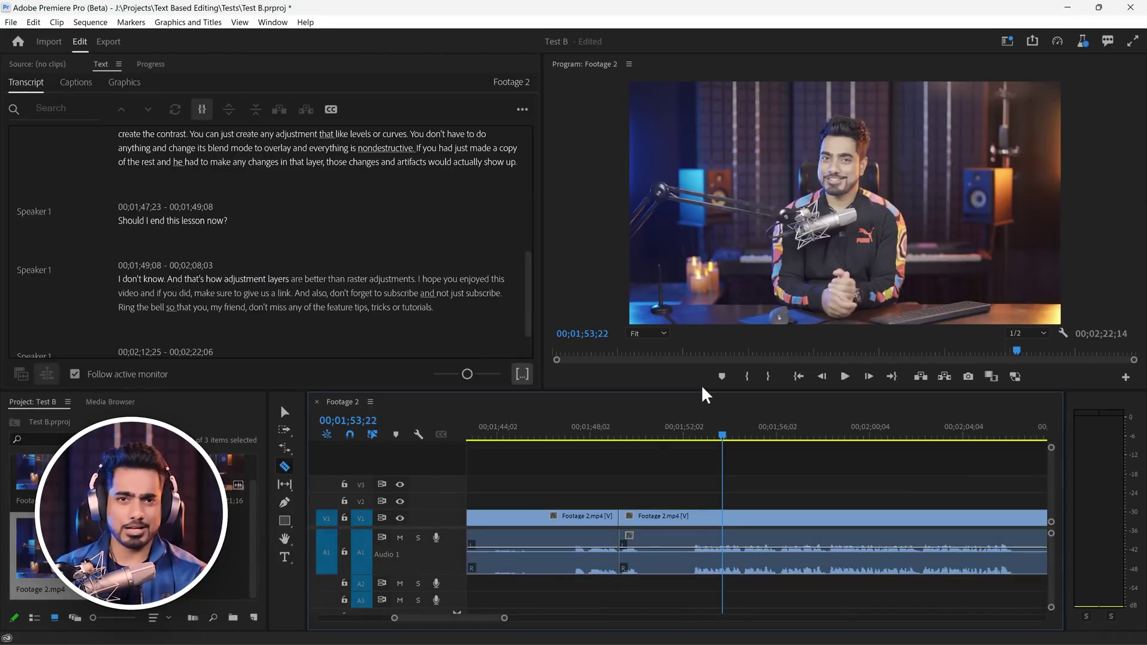
# Step: In Transcription preferences, keep auto-transcribe set to all imported clips
pyautogui.click(34, 22)
pyautogui.moveTo(218, 454)
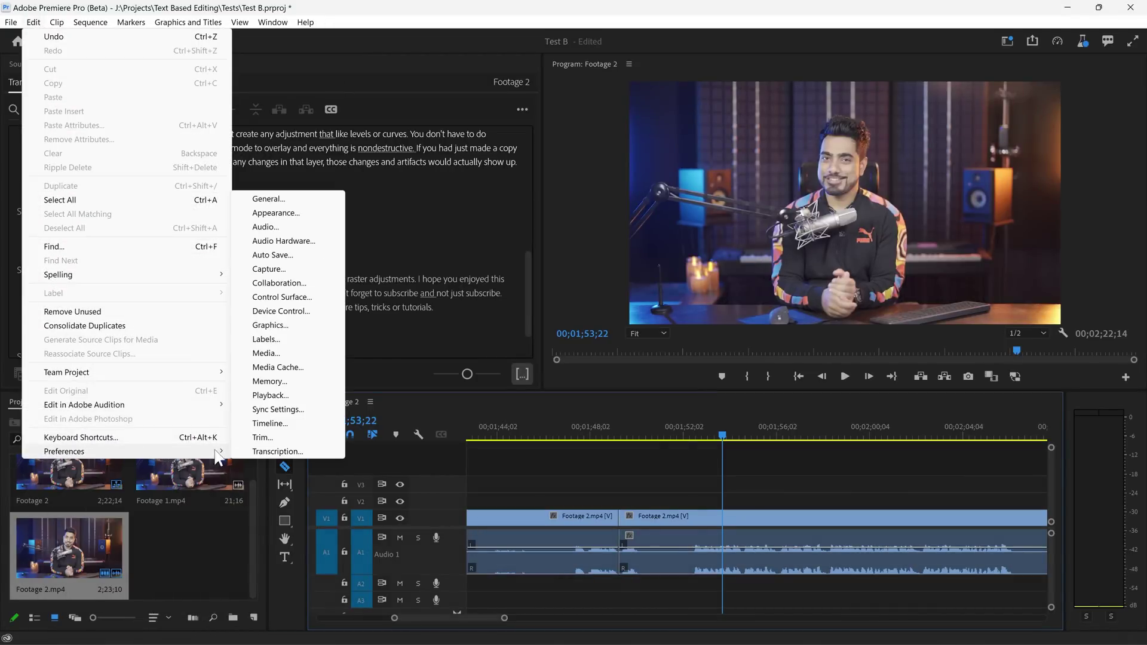
pyautogui.click(277, 451)
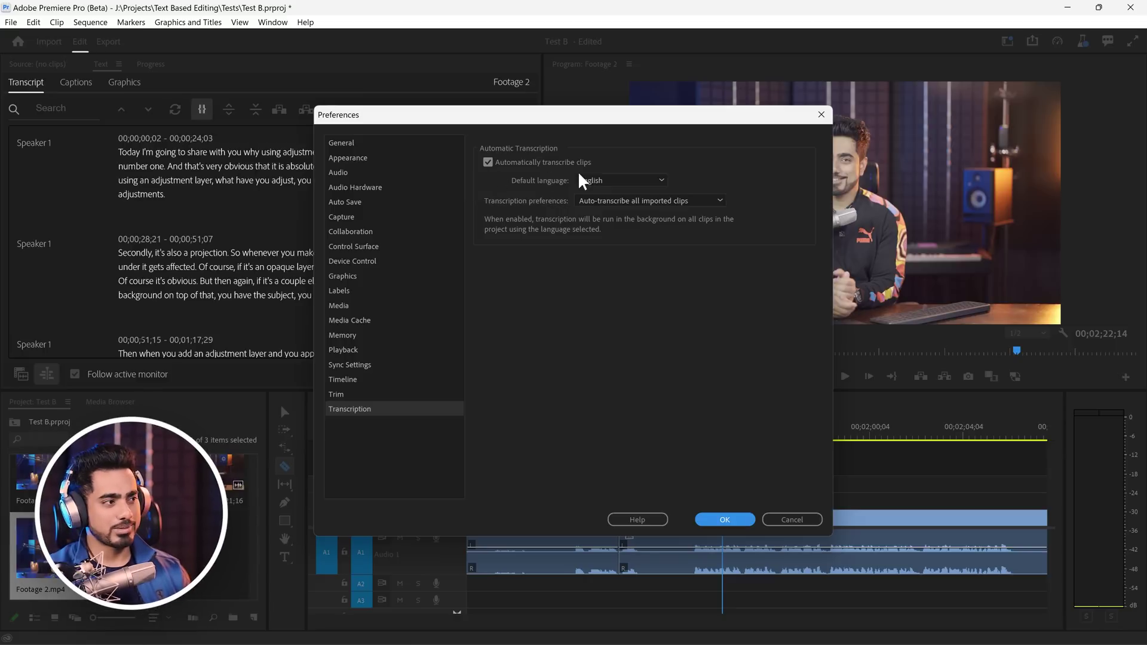
pyautogui.click(642, 202)
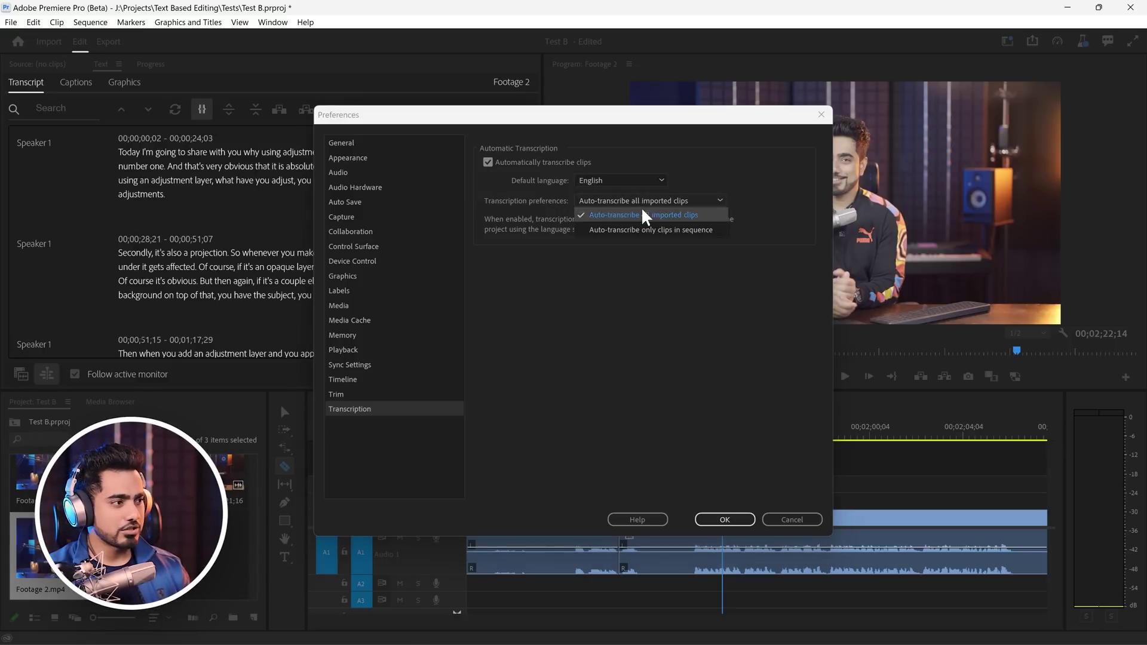
pyautogui.click(681, 195)
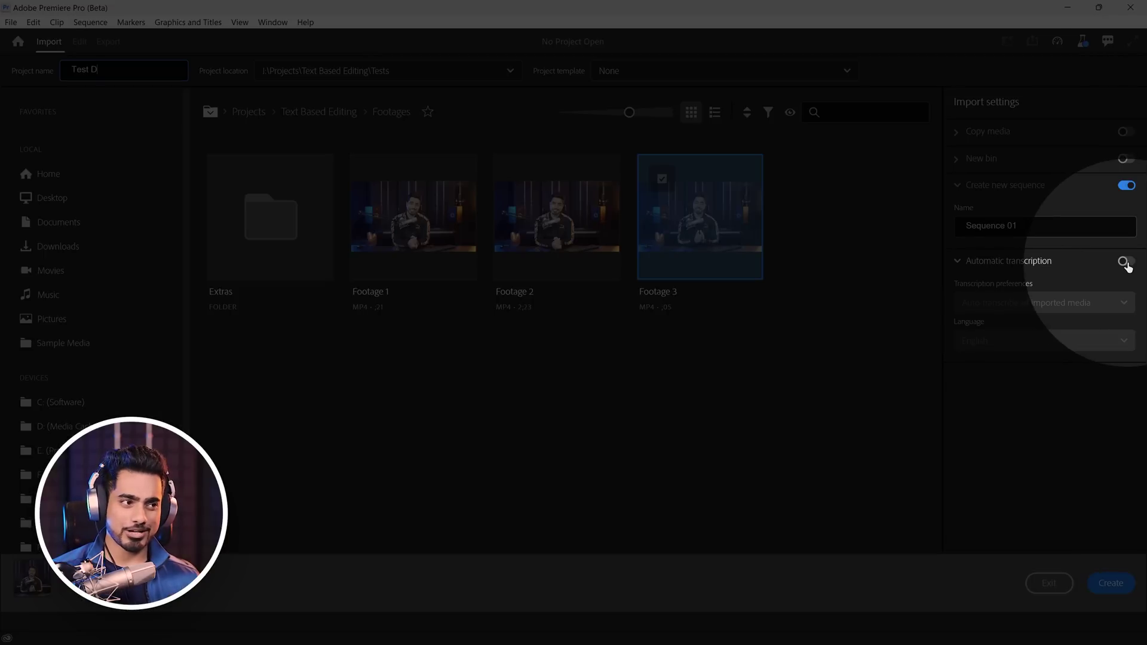
# Step: Turn on automatic Hindi transcription for Footage 3 and create the Test D project
pyautogui.click(1125, 261)
pyautogui.click(1021, 340)
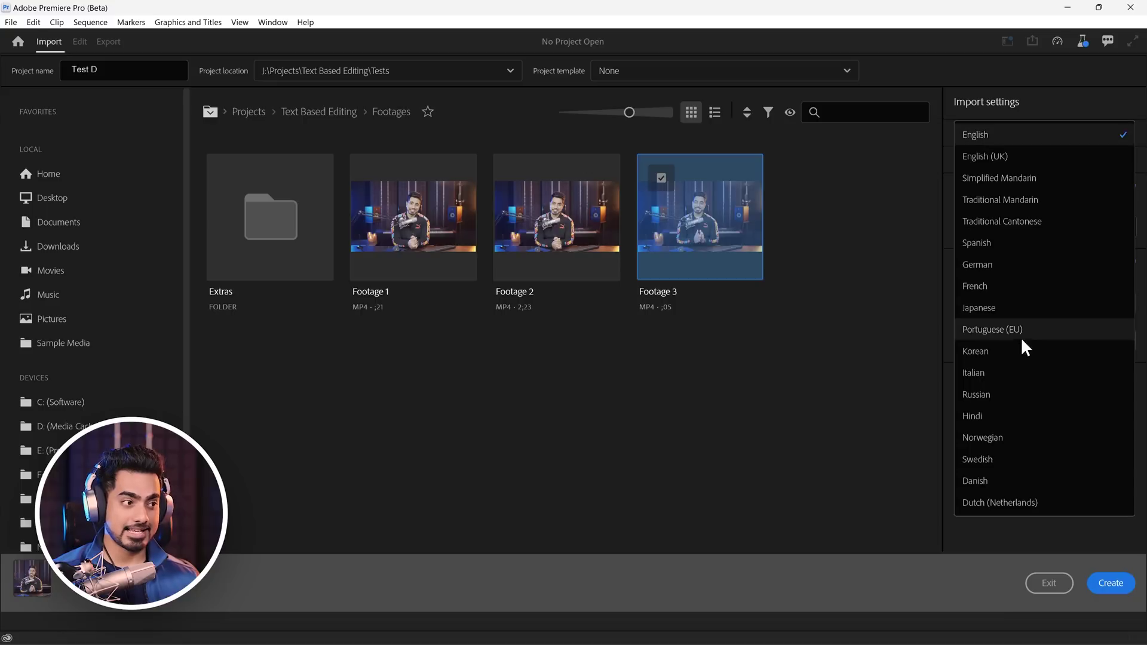
pyautogui.click(1006, 417)
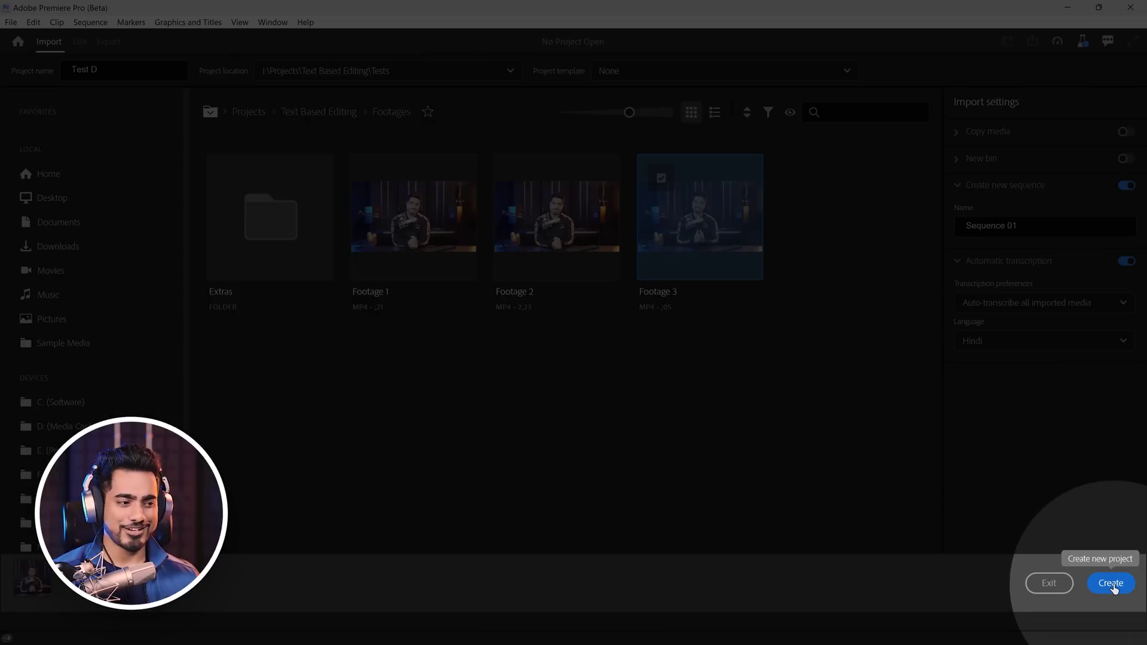
pyautogui.click(1111, 584)
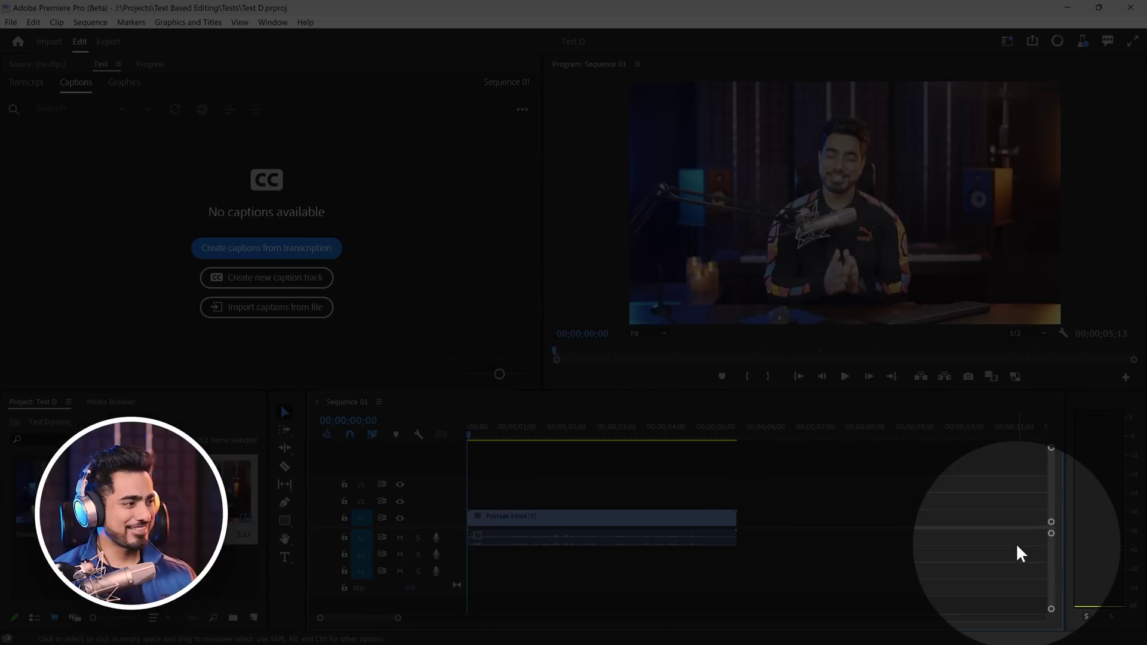
# Step: Check the transcription progress for Footage 3 and return to the Text view
pyautogui.click(150, 65)
pyautogui.click(99, 64)
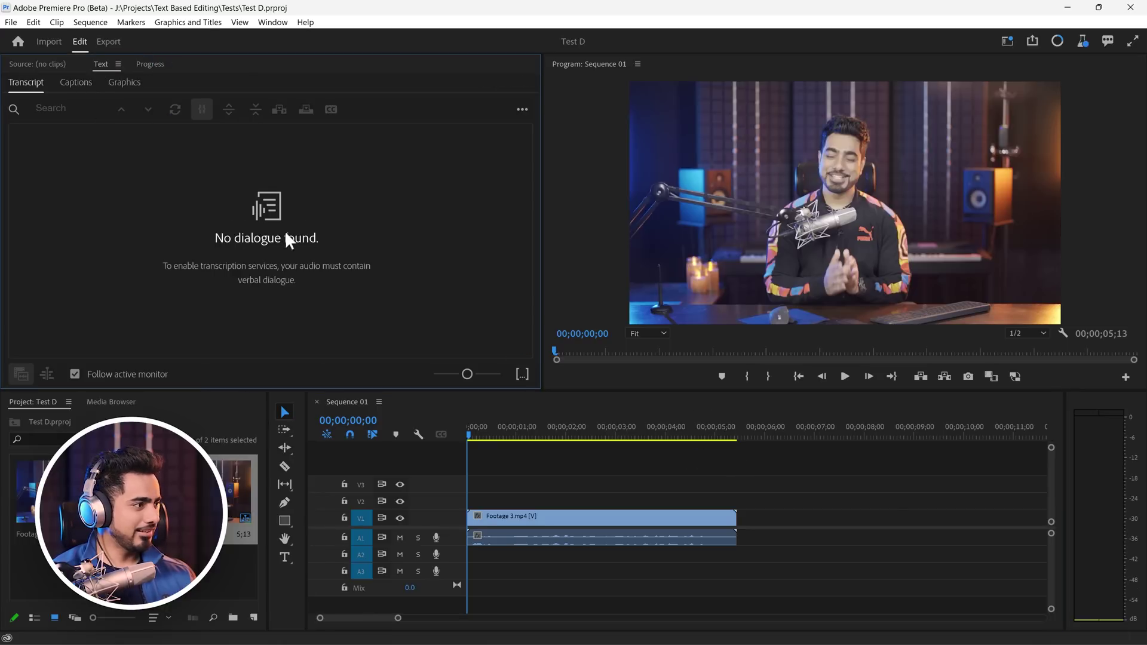
pyautogui.click(150, 64)
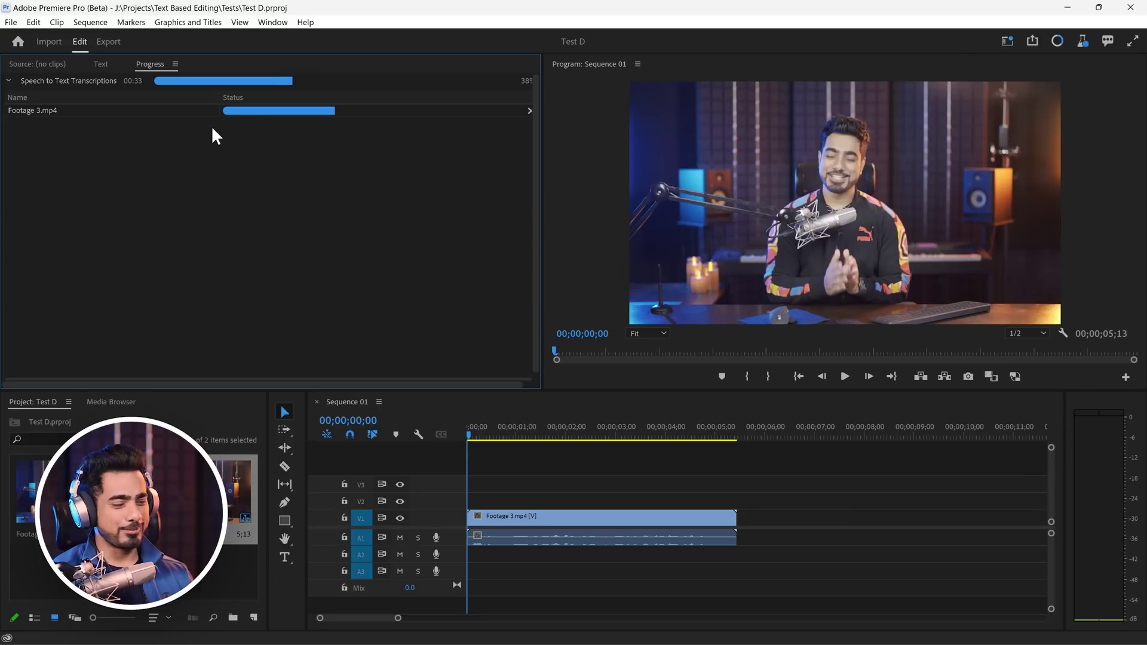
pyautogui.click(99, 62)
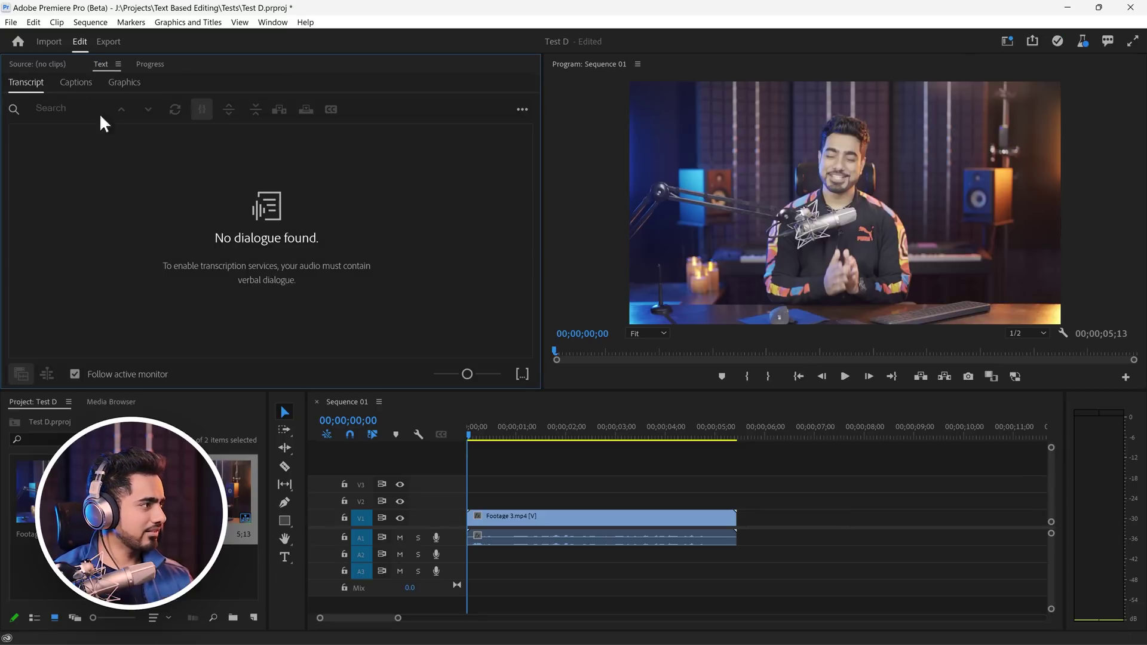
pyautogui.click(37, 63)
pyautogui.click(105, 63)
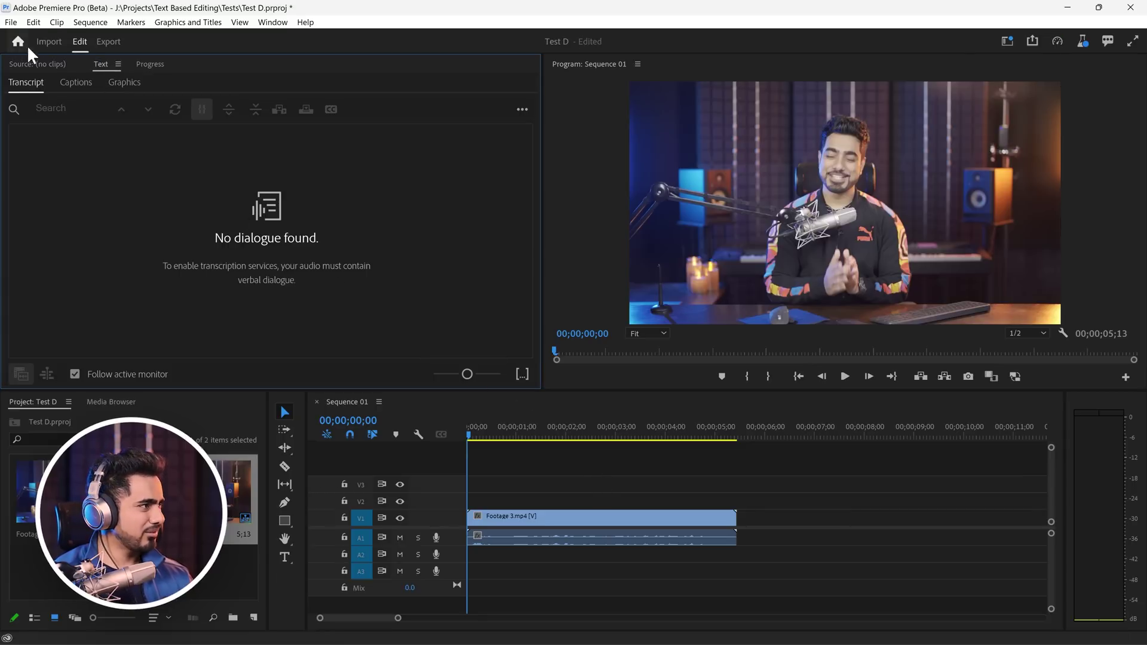
# Step: Open Edit > Preferences > Transcription and confirm with OK
pyautogui.click(31, 23)
pyautogui.moveTo(189, 452)
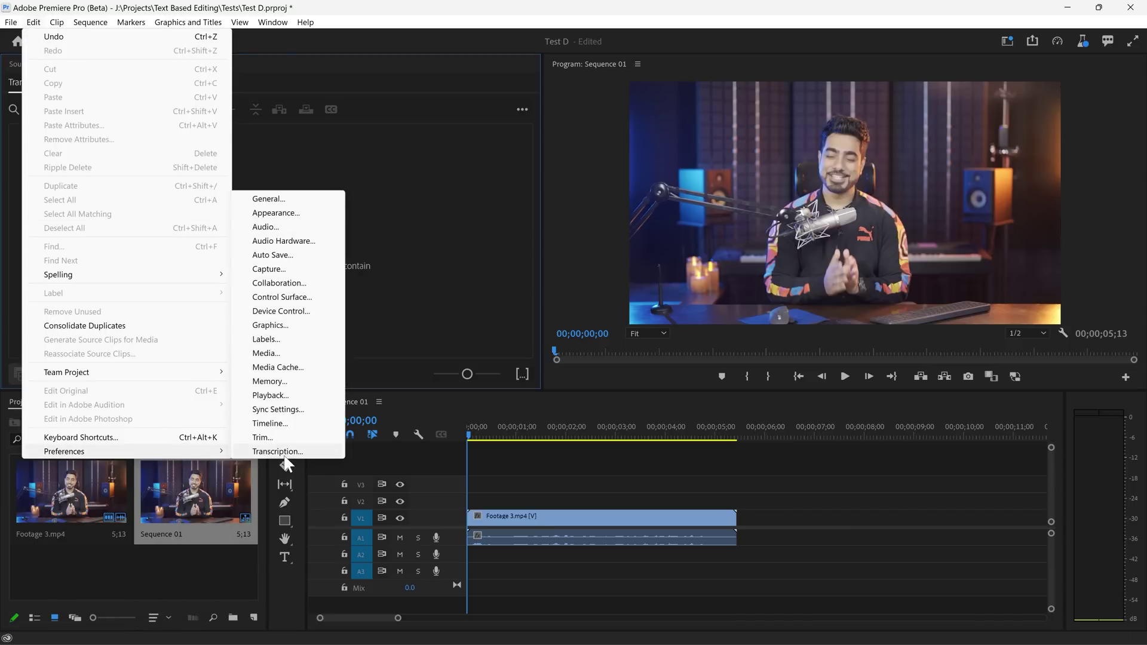
pyautogui.click(281, 452)
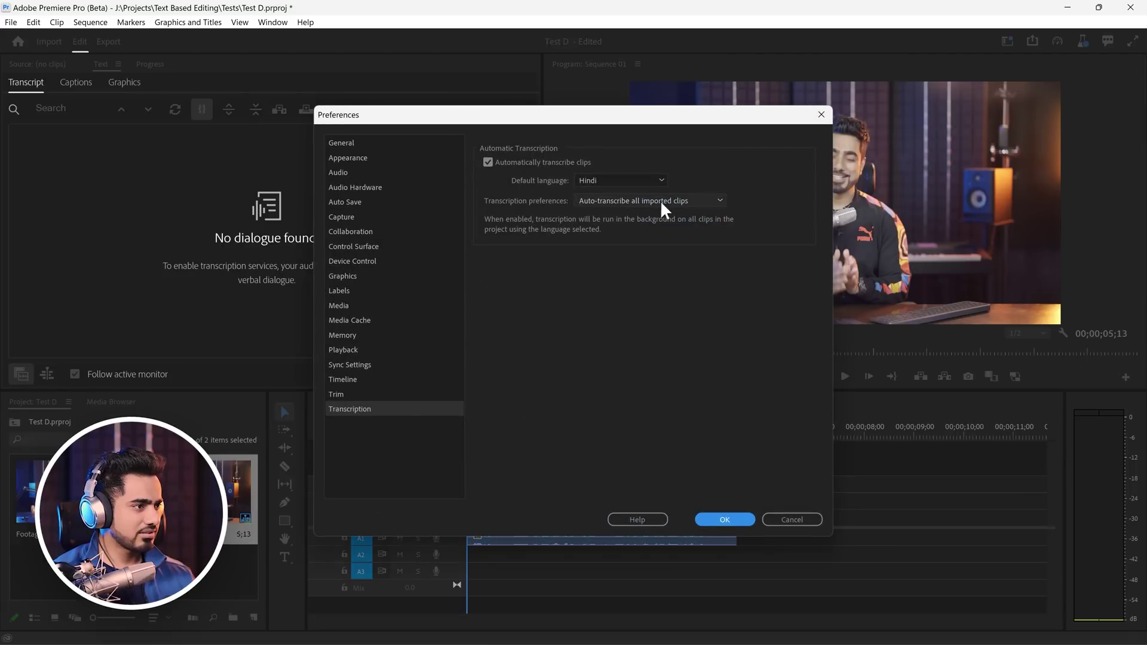
pyautogui.click(711, 517)
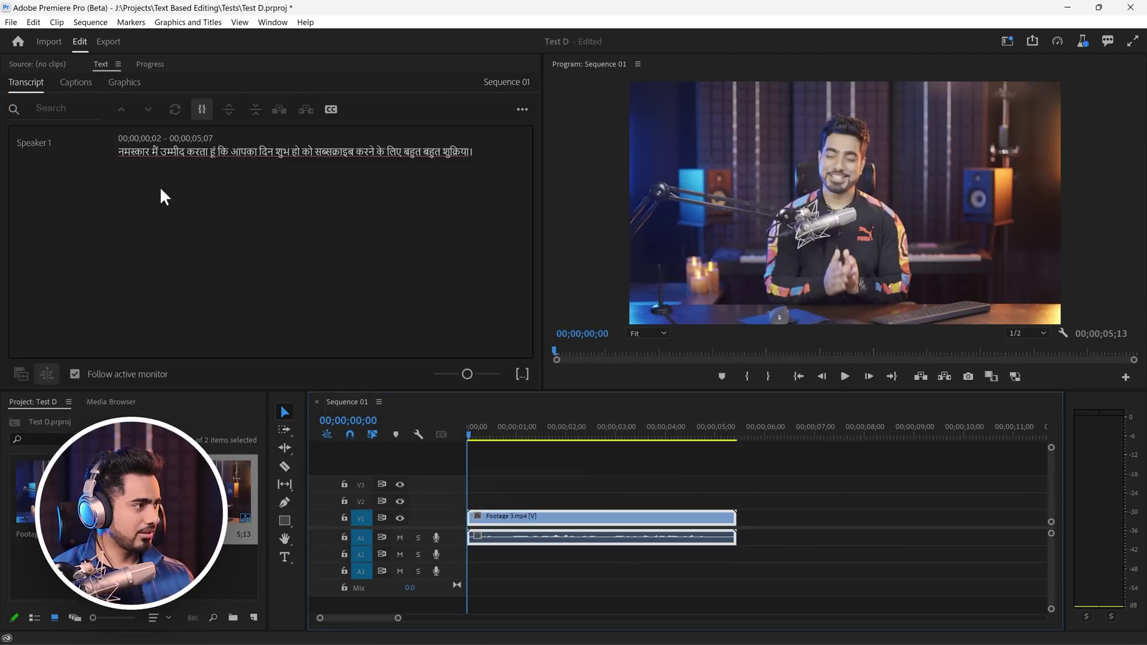
# Step: Select नमस्कार, then double-click को to edit the Hindi transcript there
pyautogui.click(134, 151)
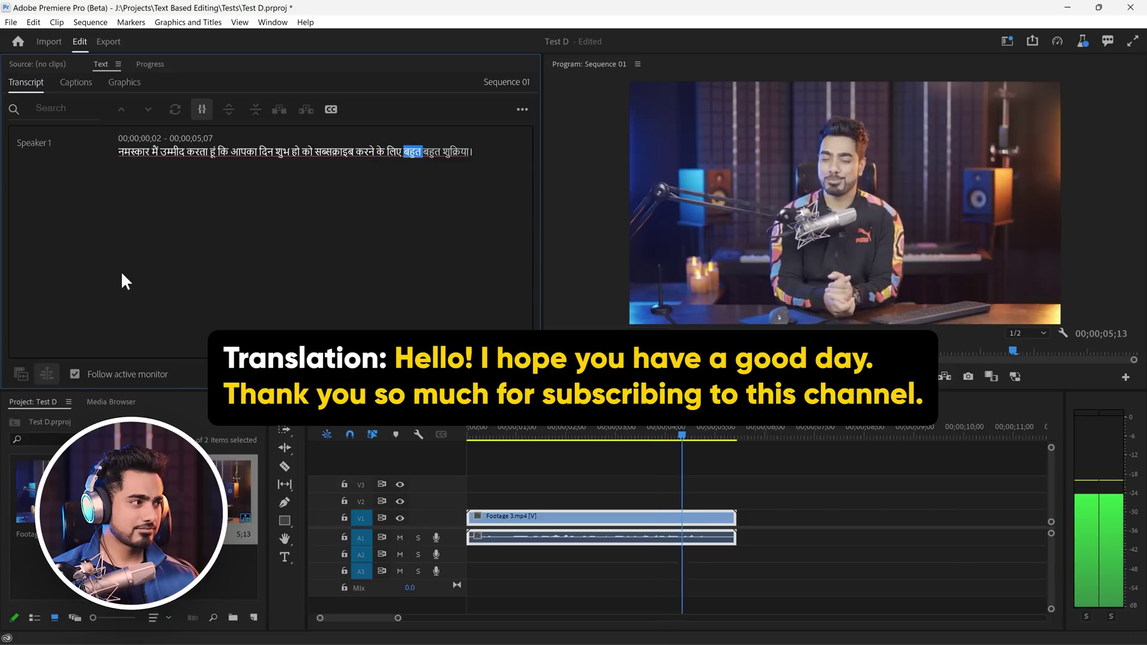
pyautogui.doubleClick(307, 152)
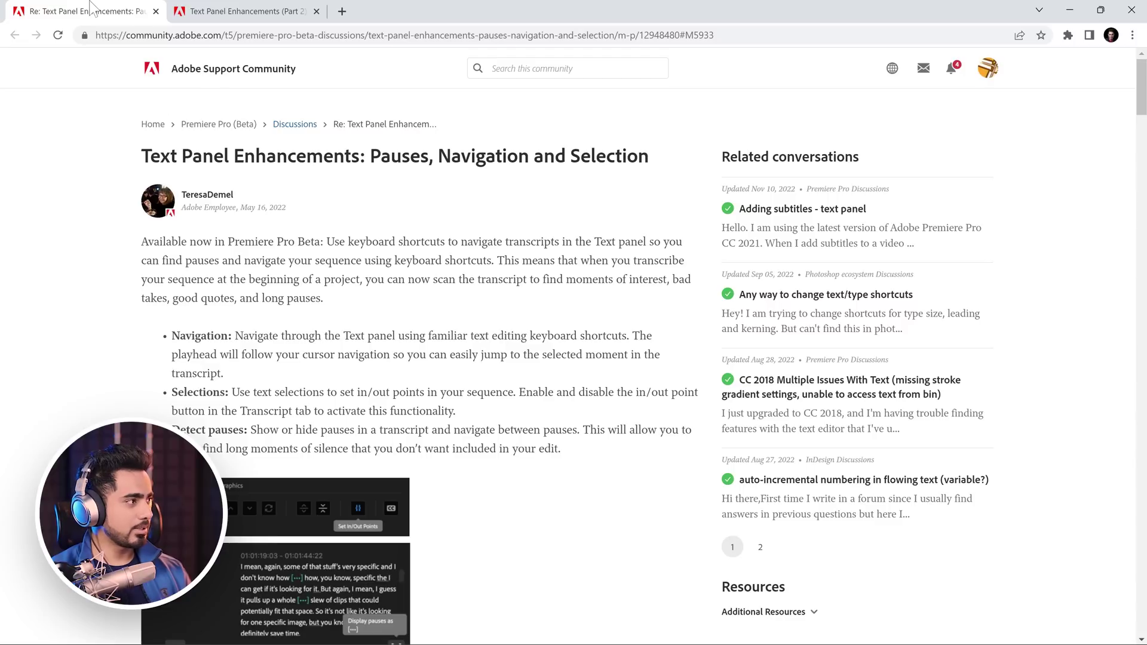
# Step: Browse the Part 2 rough-cuts article and the pauses and navigation article
pyautogui.click(255, 11)
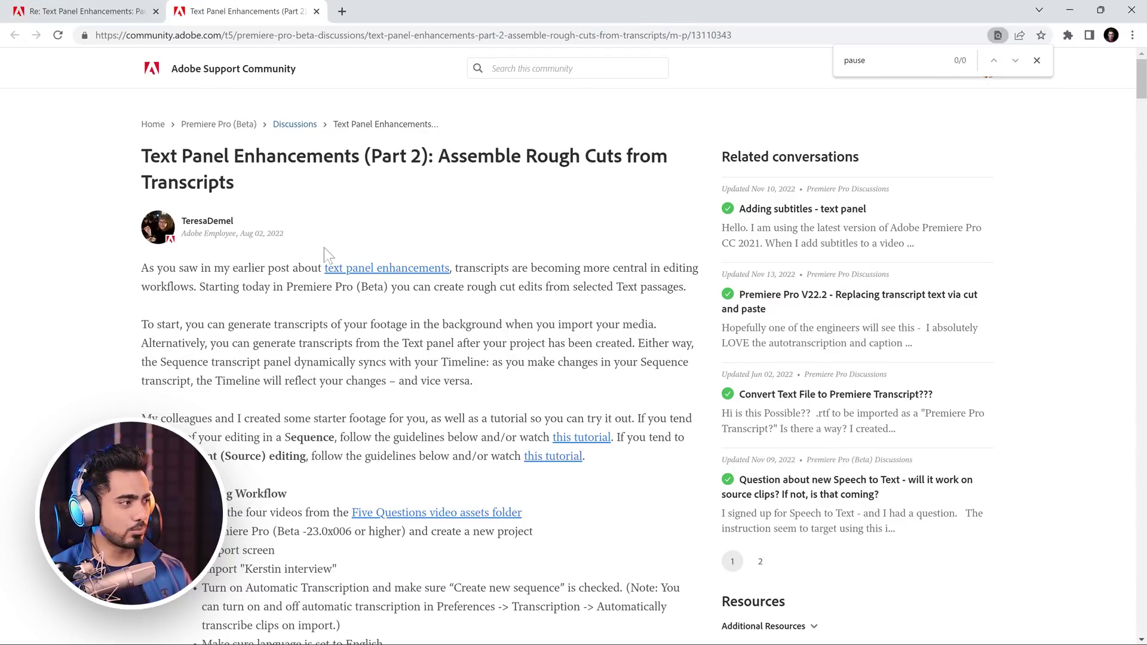
pyautogui.scroll(-2, 590, 312)
pyautogui.click(141, 13)
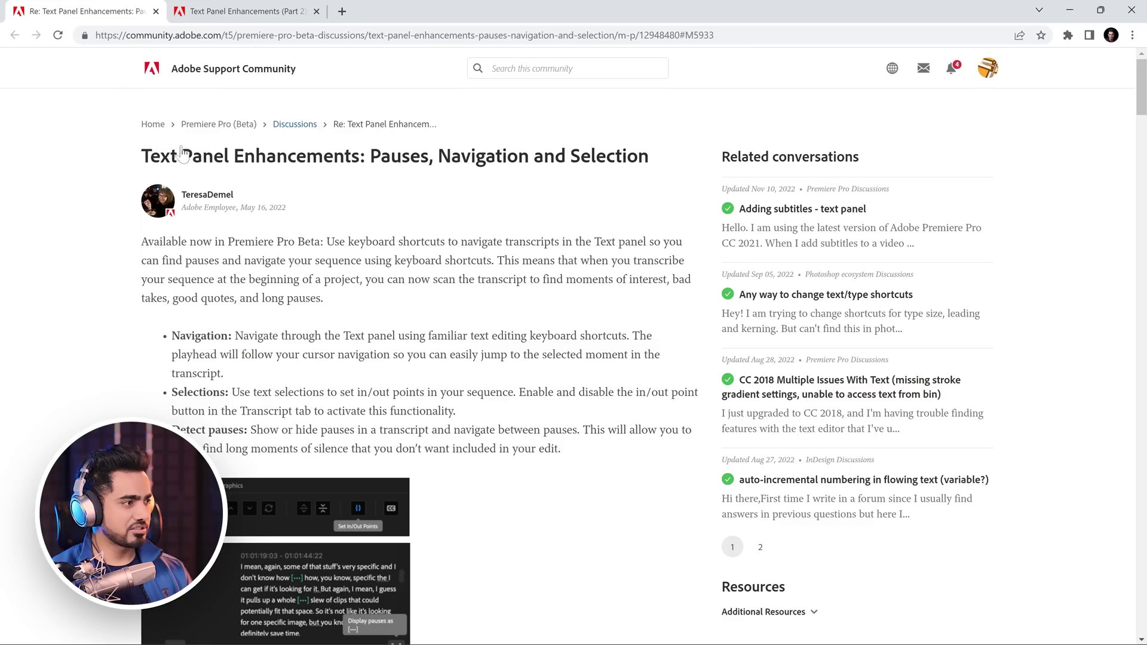
pyautogui.scroll(-4, 371, 287)
pyautogui.scroll(-8, 383, 378)
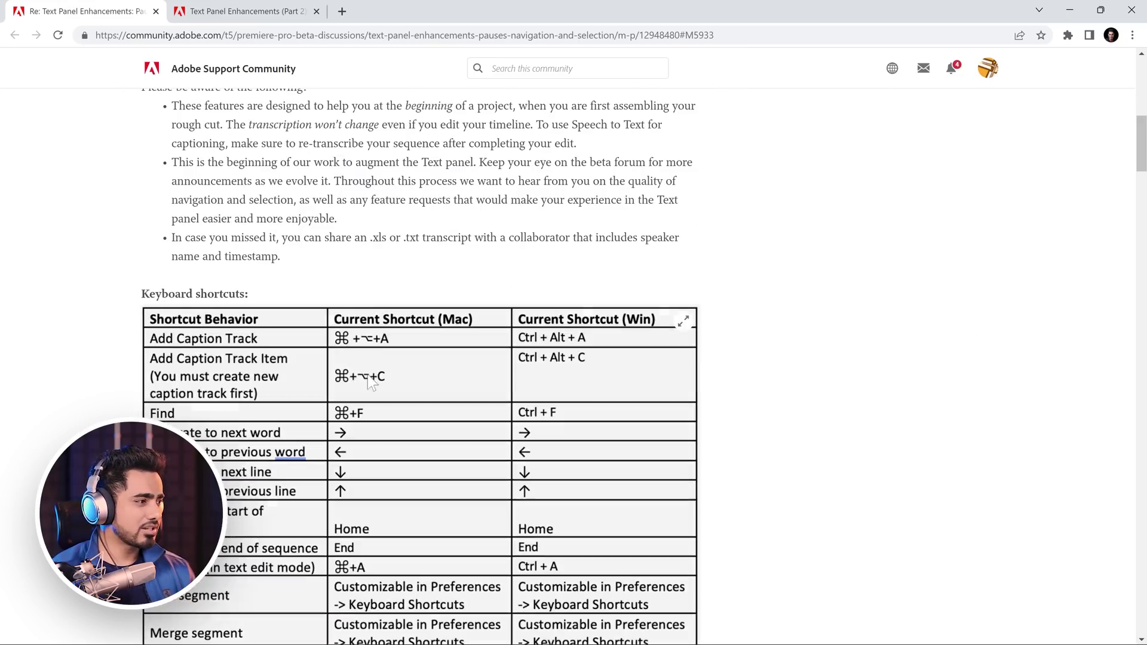
pyautogui.scroll(7, 426, 379)
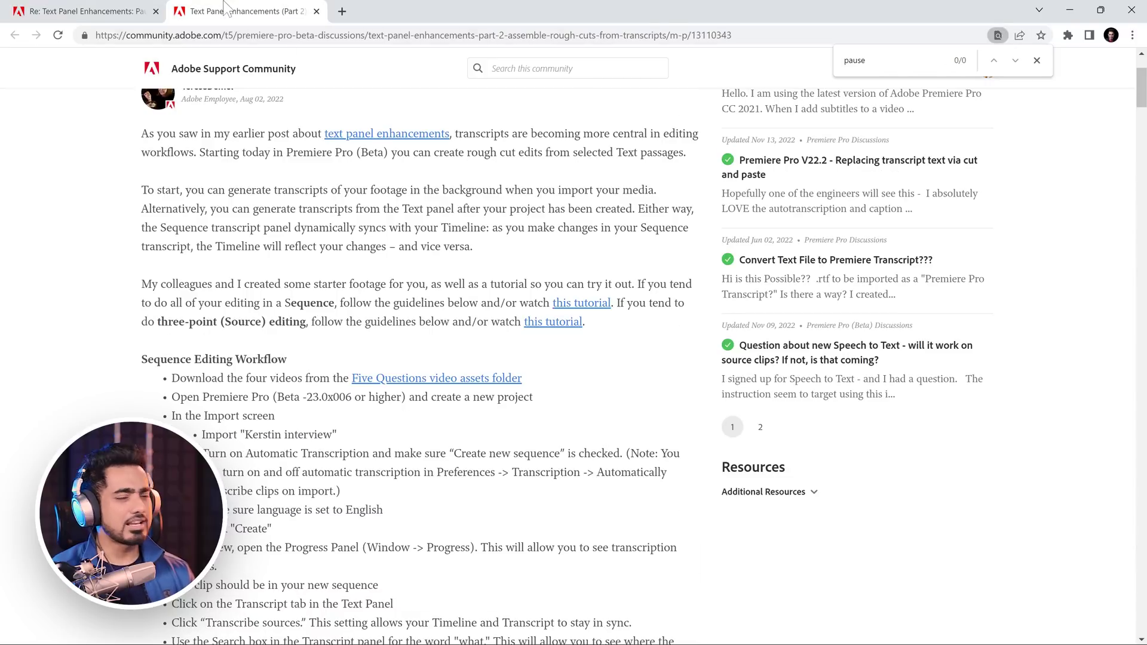
pyautogui.scroll(2, 335, 198)
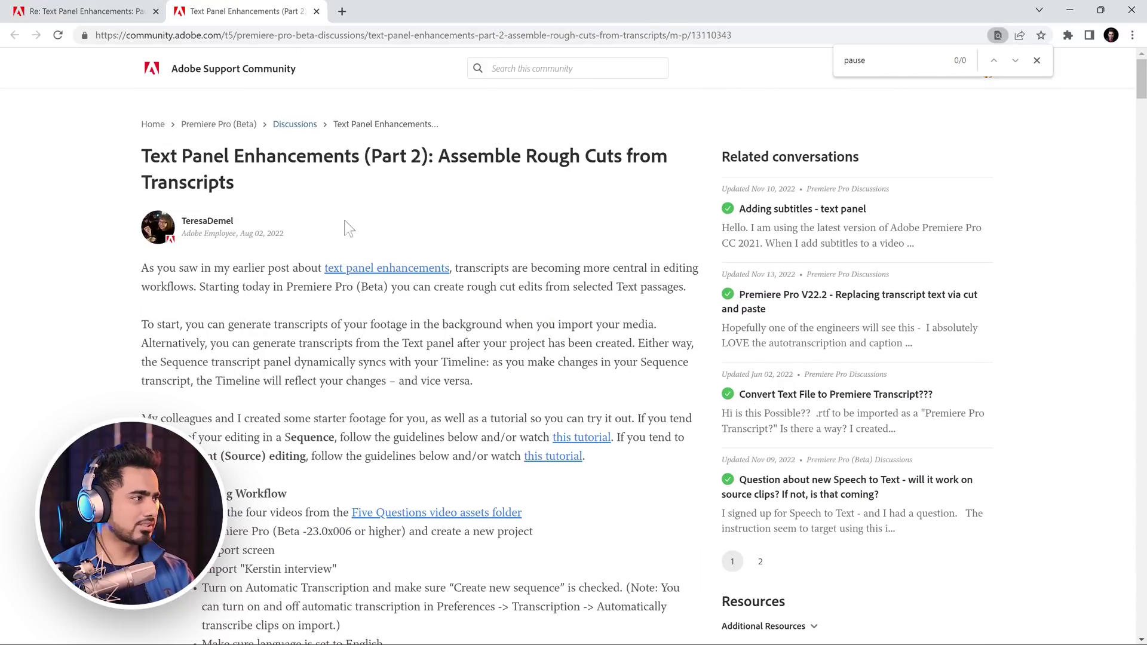